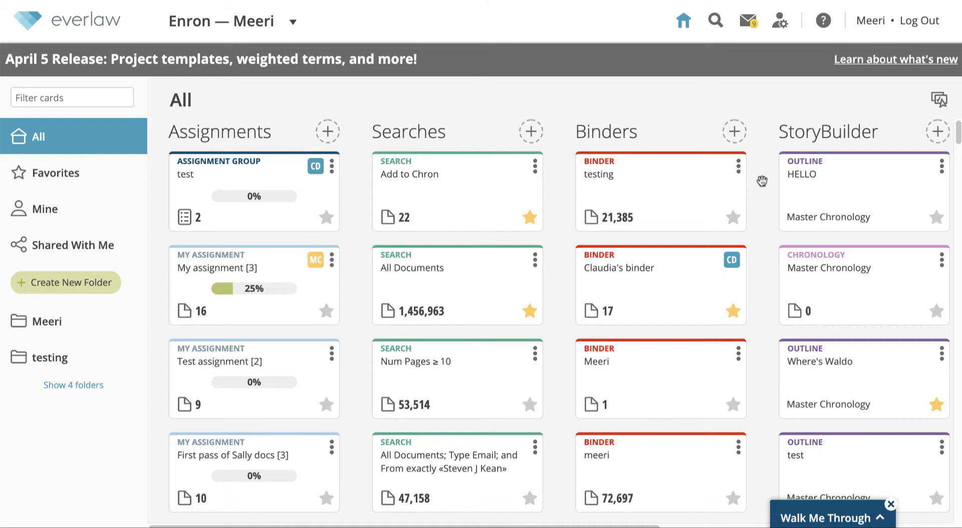
Scroll the card columns to the Master Chronology card and open its options menu
scroll(762, 181, right, 7)
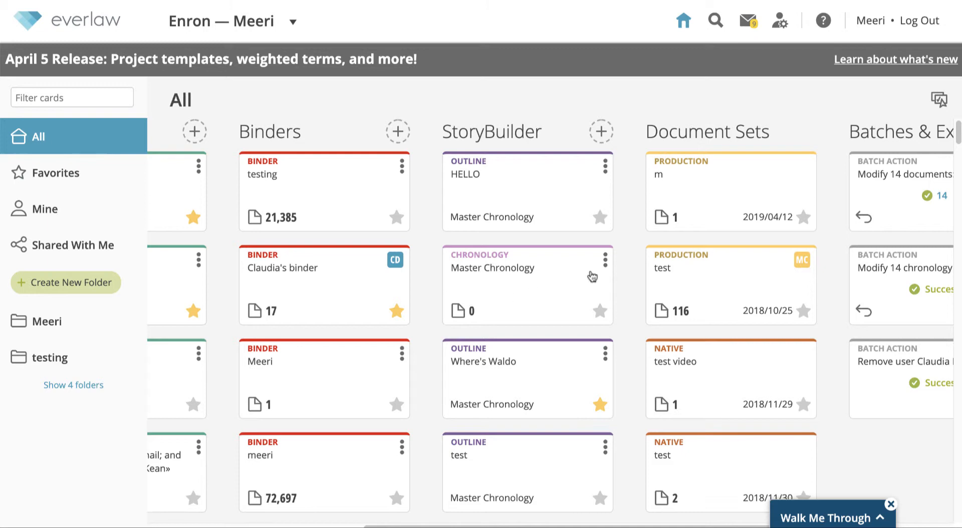
click(605, 260)
Share the Master Chronology with the demo reviewer account found by 'review', with edit rights
click(658, 262)
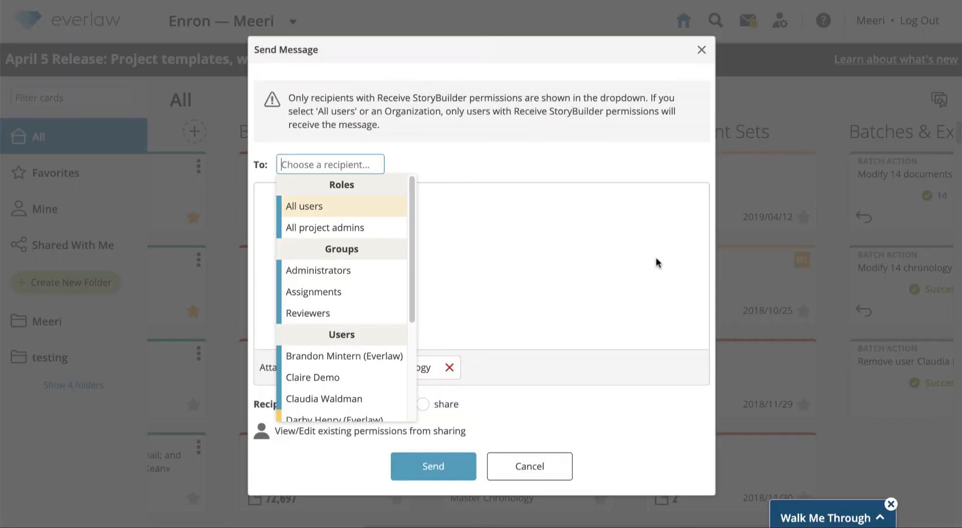
text(review)
key(Down)
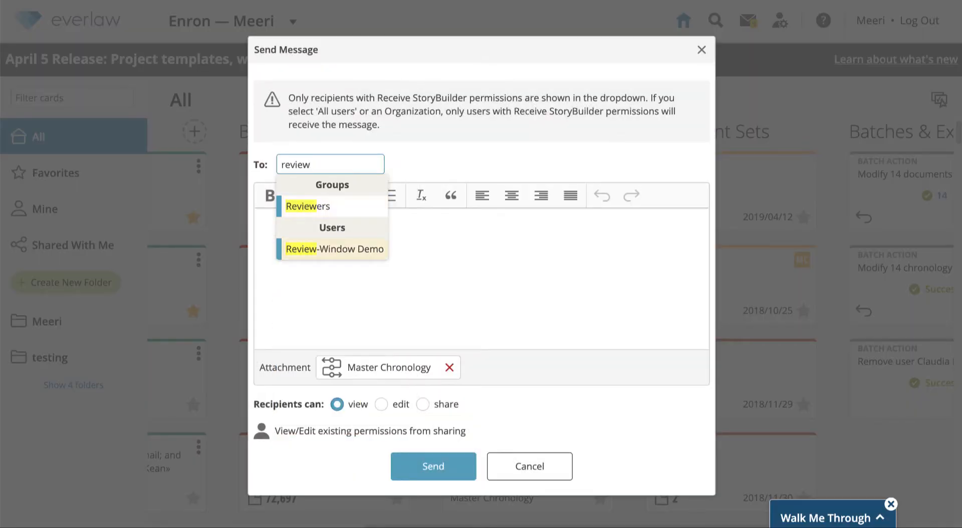
key(Return)
click(352, 290)
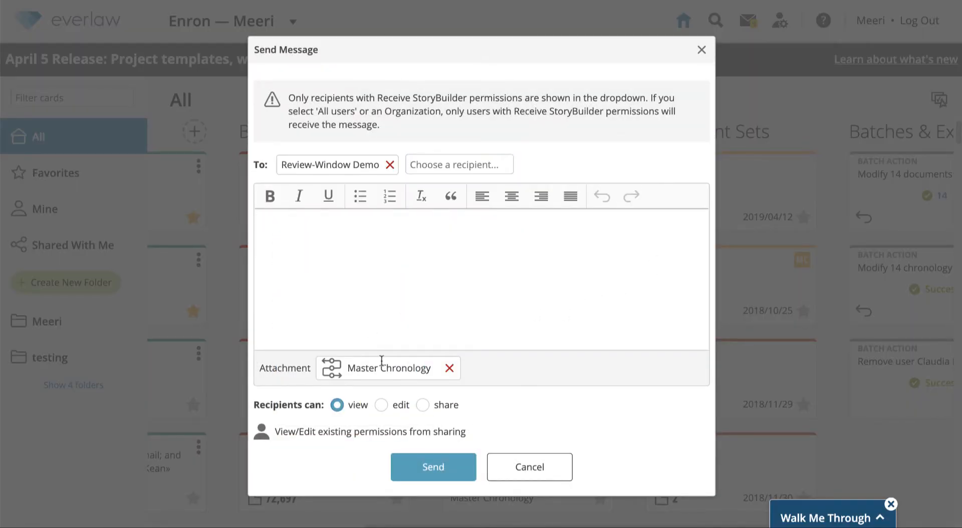
click(382, 405)
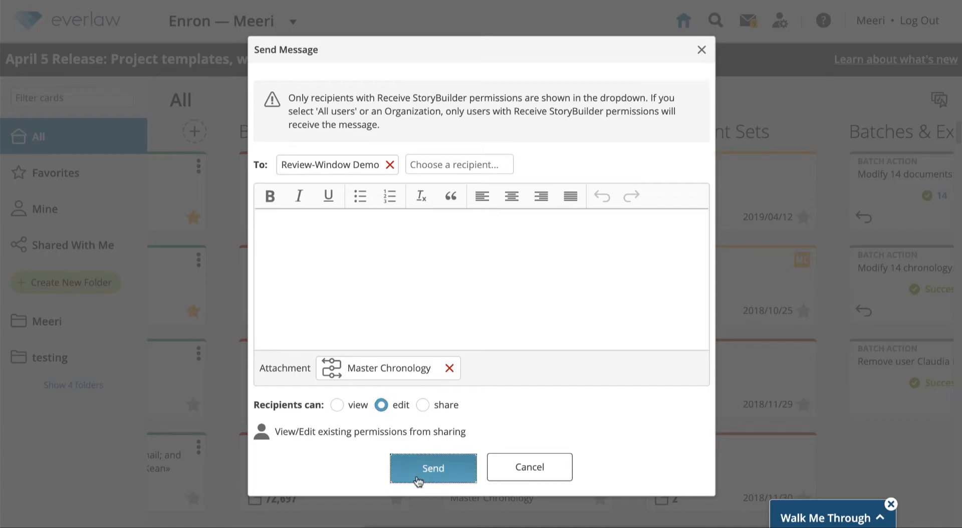
click(417, 475)
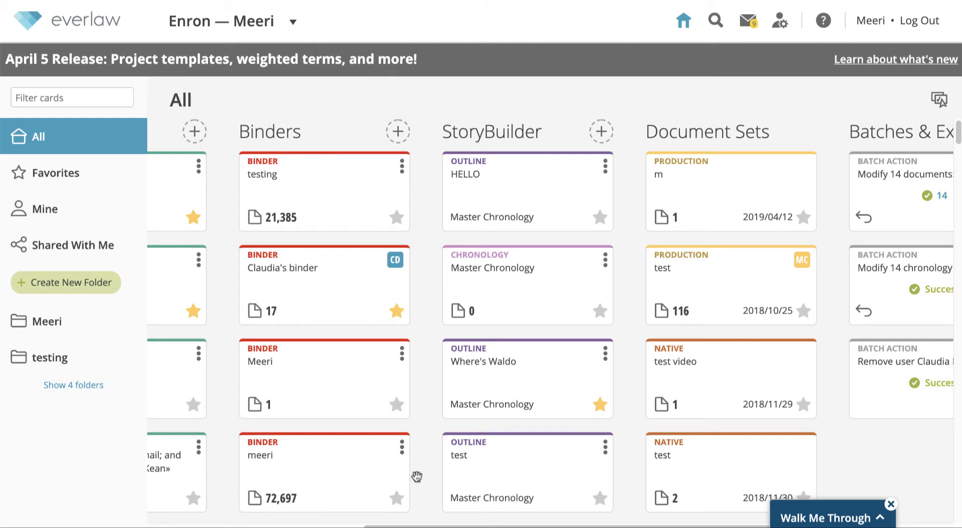
scroll(417, 477, left, 5)
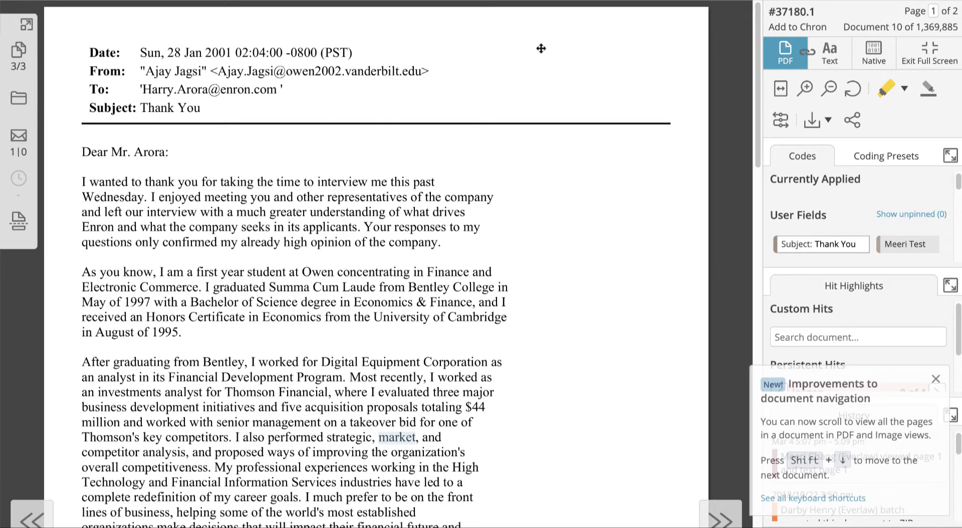
Add document #37180.1 to the Master Chronology from the chronologies list
click(781, 123)
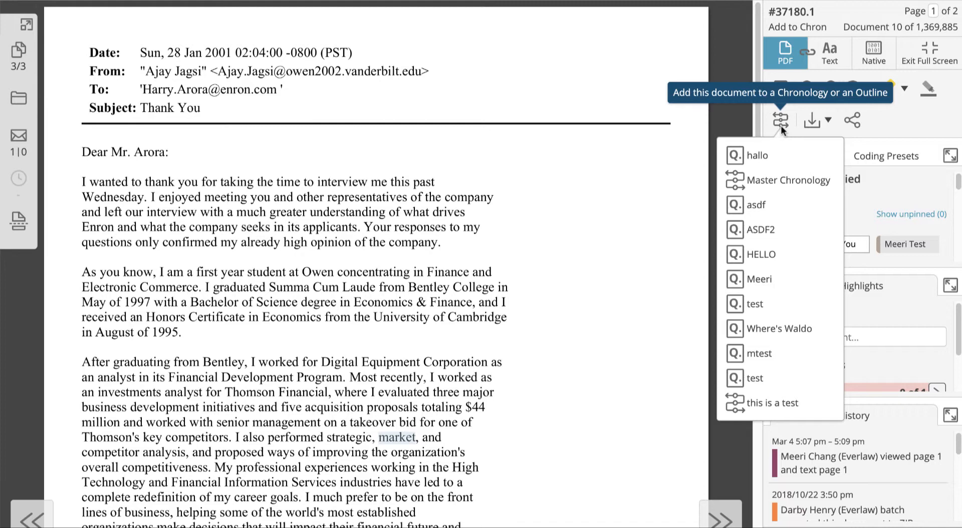
click(781, 180)
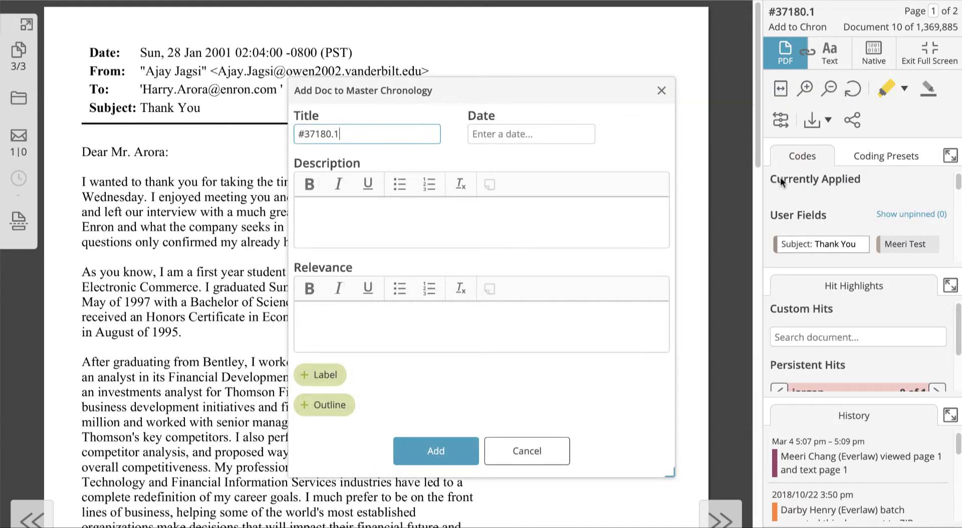
Title the entry 'An important doc', dated 2001/01/28, description 'Test', relevance 'Testing!'
triple_click(416, 129)
text(An important doc)
key(Tab)
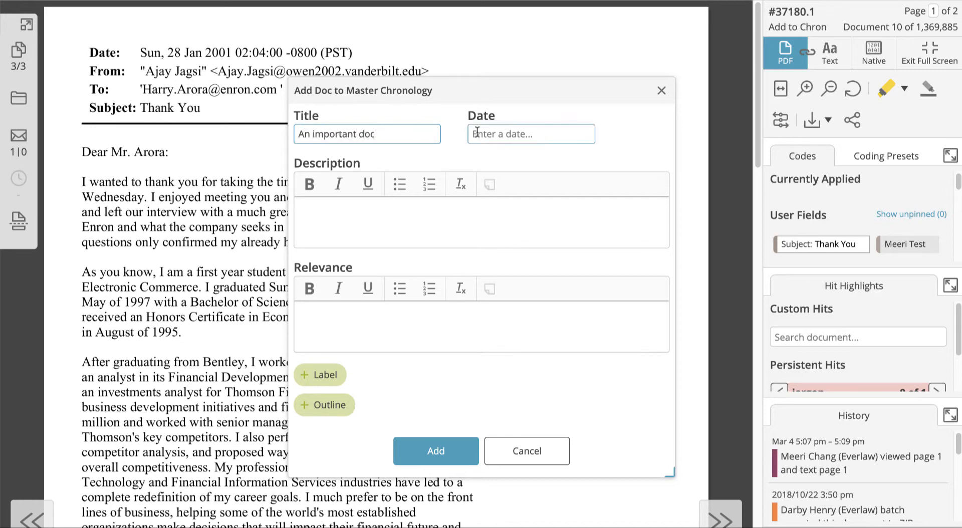
click(503, 199)
click(466, 217)
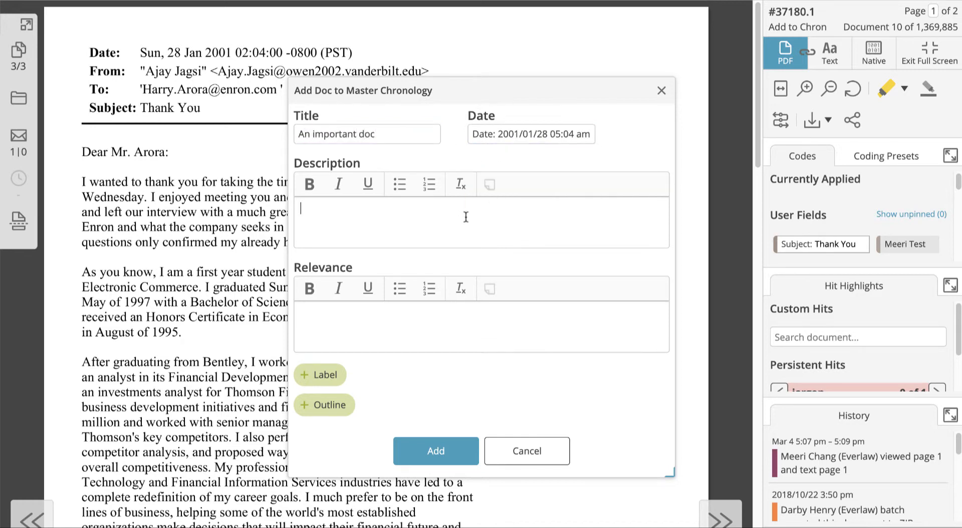
text(Test)
key(Tab)
text(Testing!)
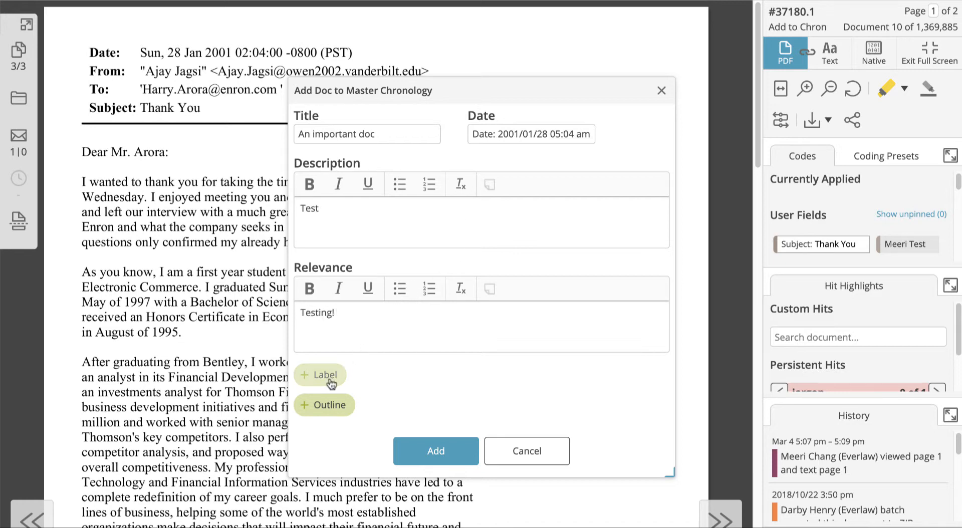
Link the Where's Waldo outline and add the document to the Master Chronology
click(333, 406)
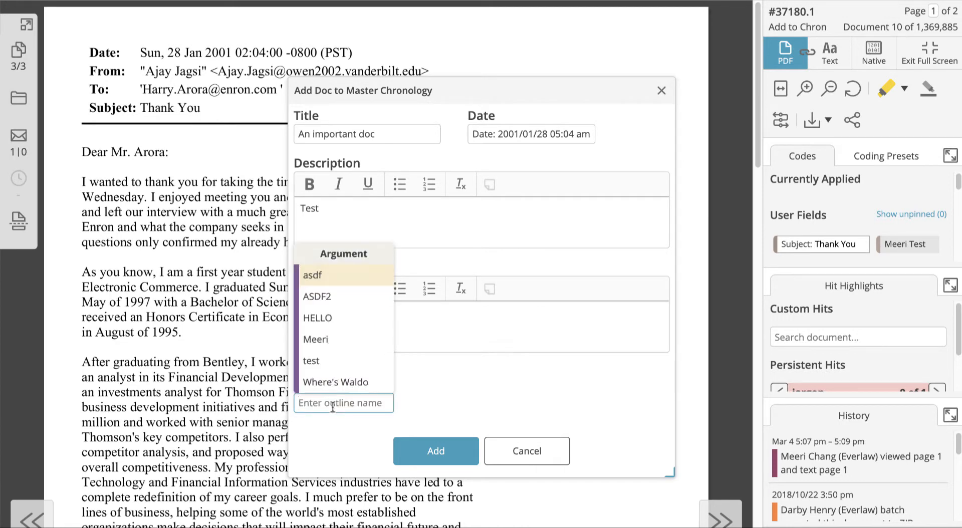
click(336, 382)
click(524, 393)
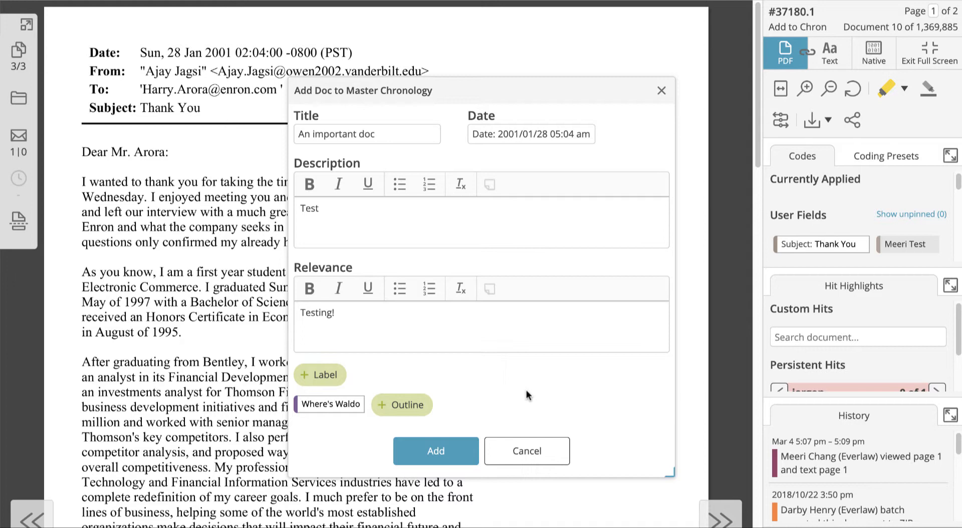
click(458, 451)
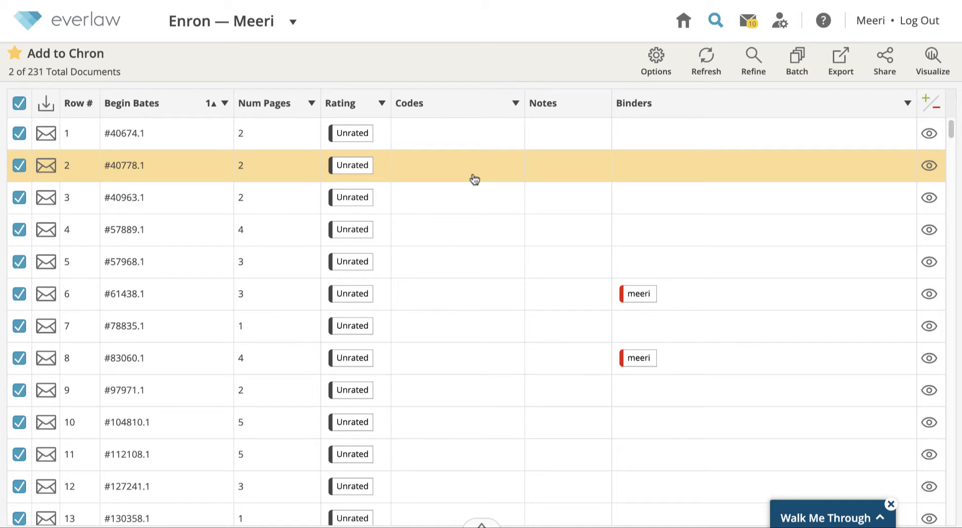
Start a batch modification of all the selected search results
click(21, 259)
click(21, 259)
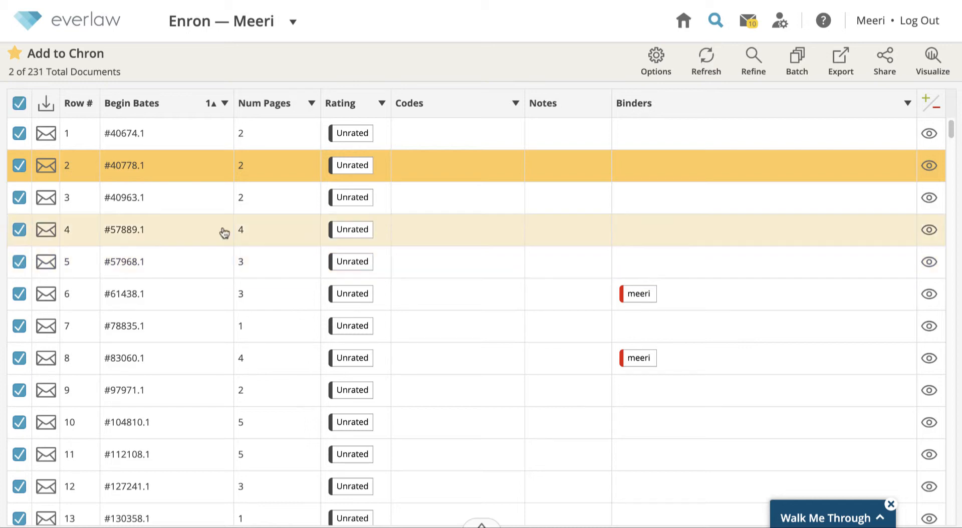
click(795, 68)
click(785, 104)
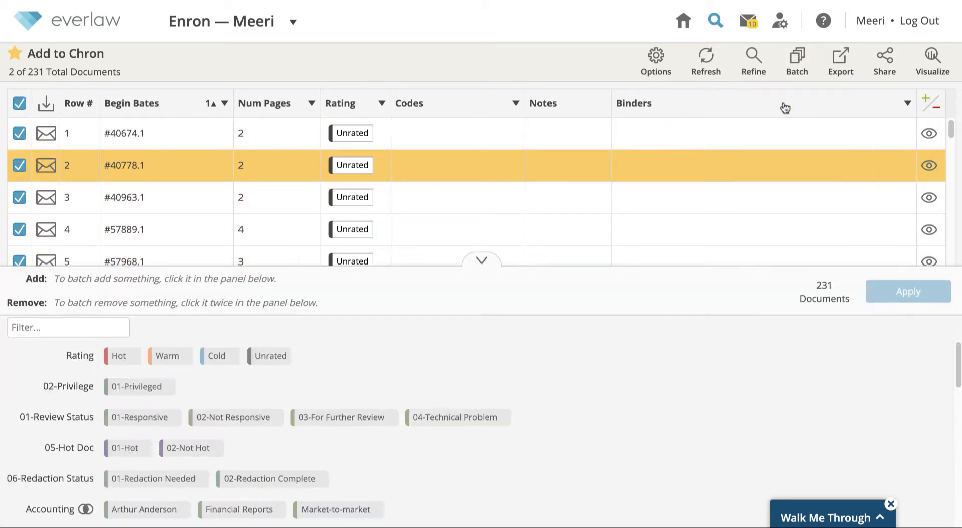
scroll(517, 392, down, 5)
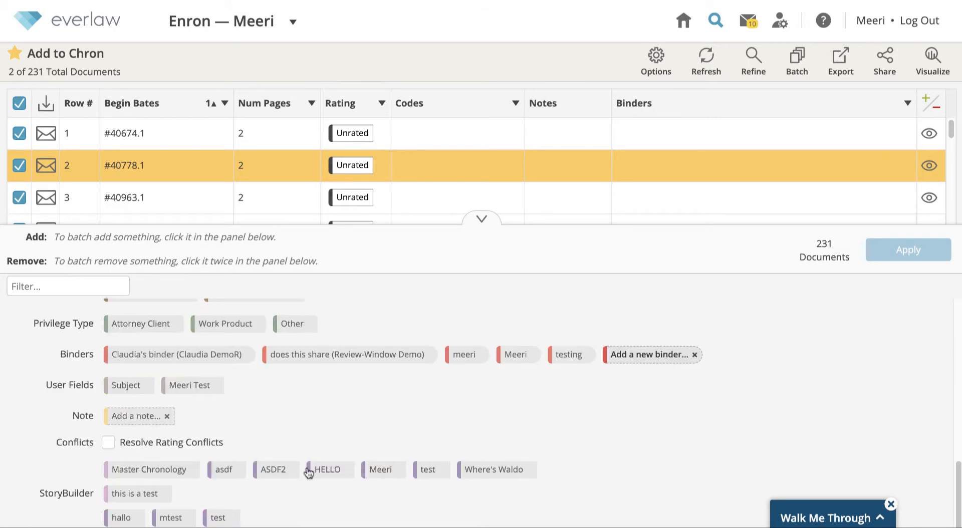
Queue only the Master Chronology tag, dropping ASDF2 and Warm, and apply to 231 documents
click(155, 475)
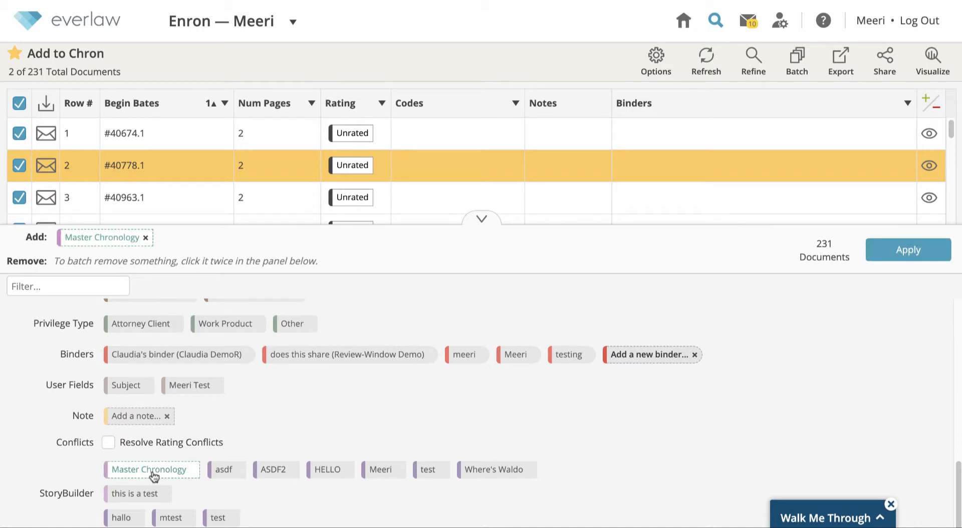
click(265, 471)
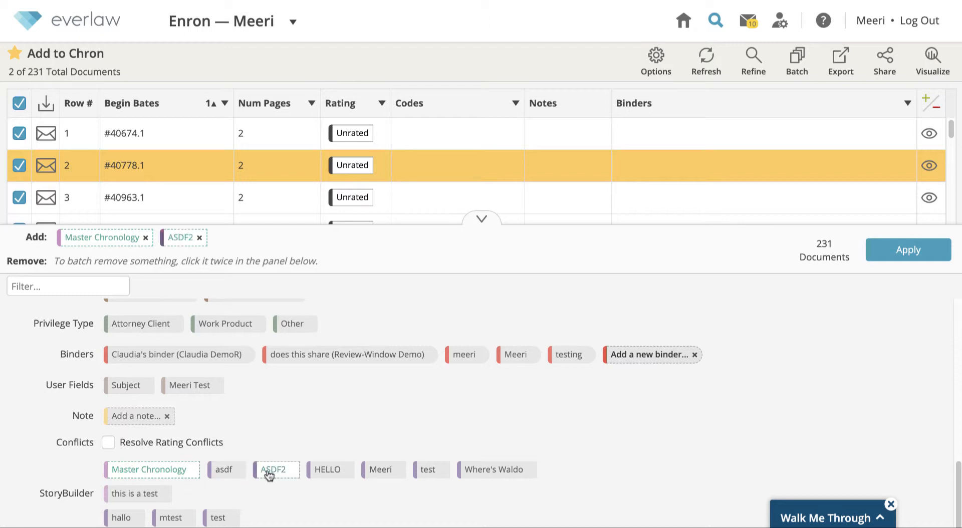
click(199, 238)
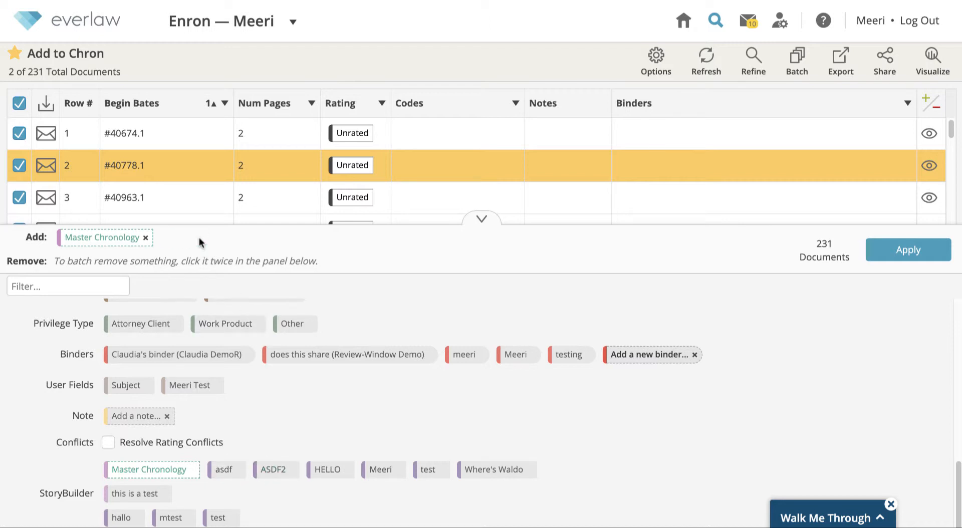
scroll(265, 403, up, 10)
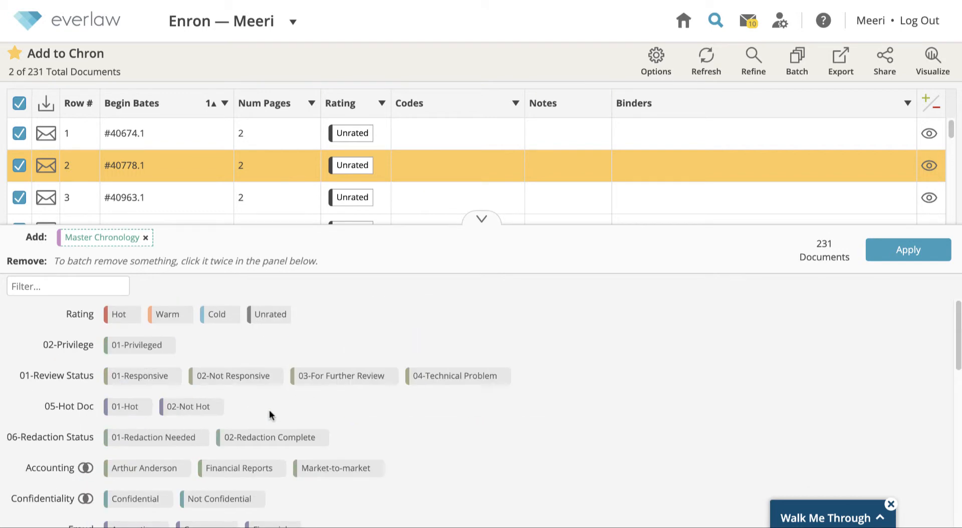
click(167, 323)
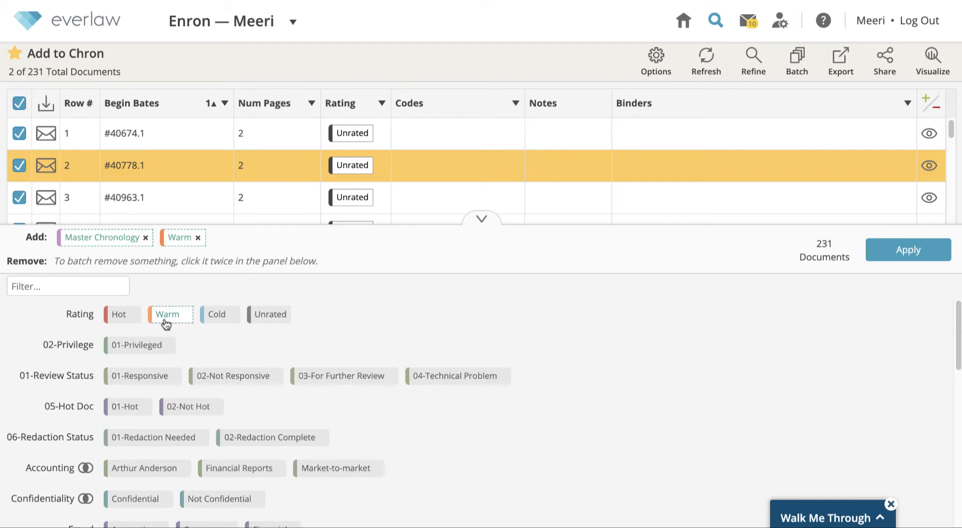
click(198, 238)
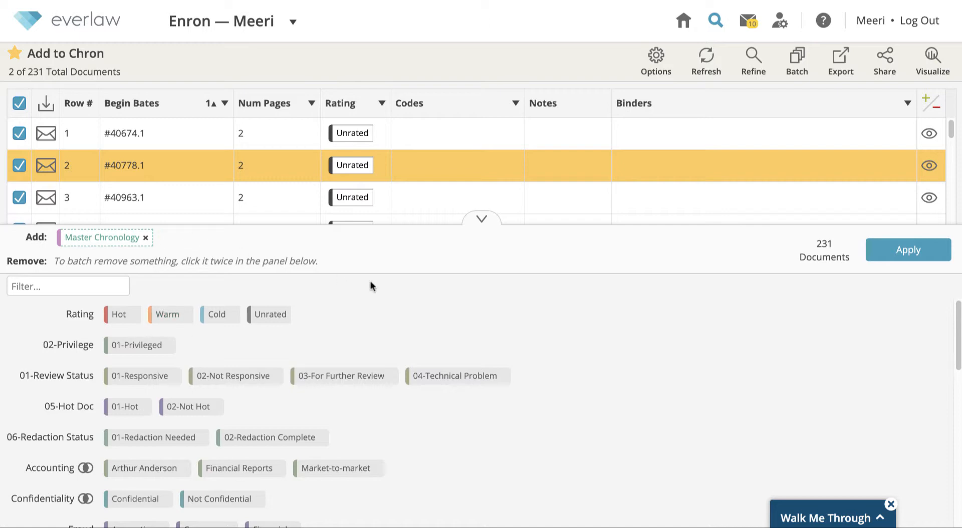
click(898, 252)
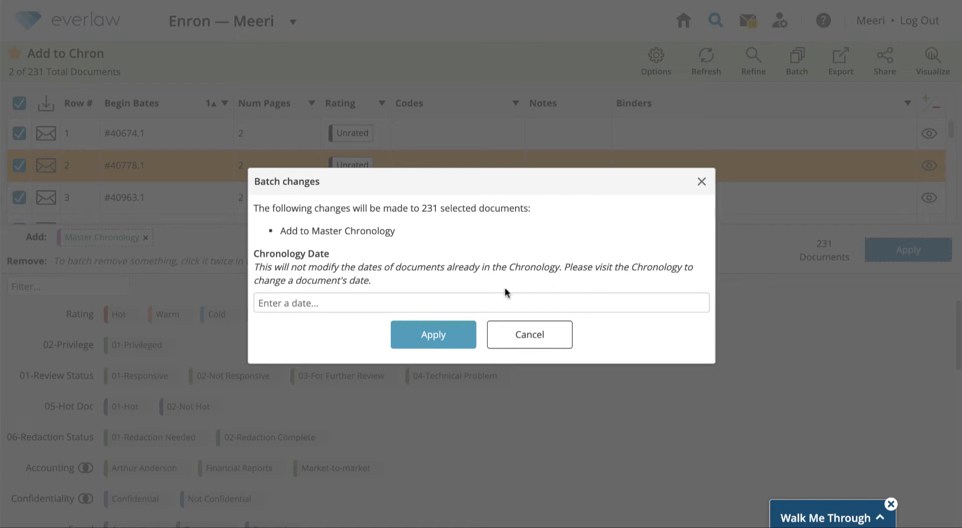
Use Date Received as the chronology date and confirm adding the 231 documents
click(460, 301)
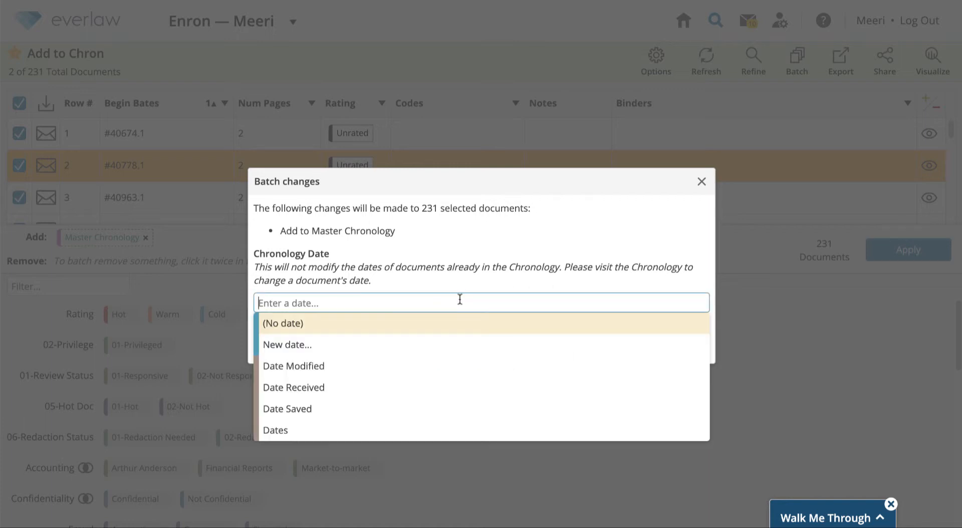
click(441, 395)
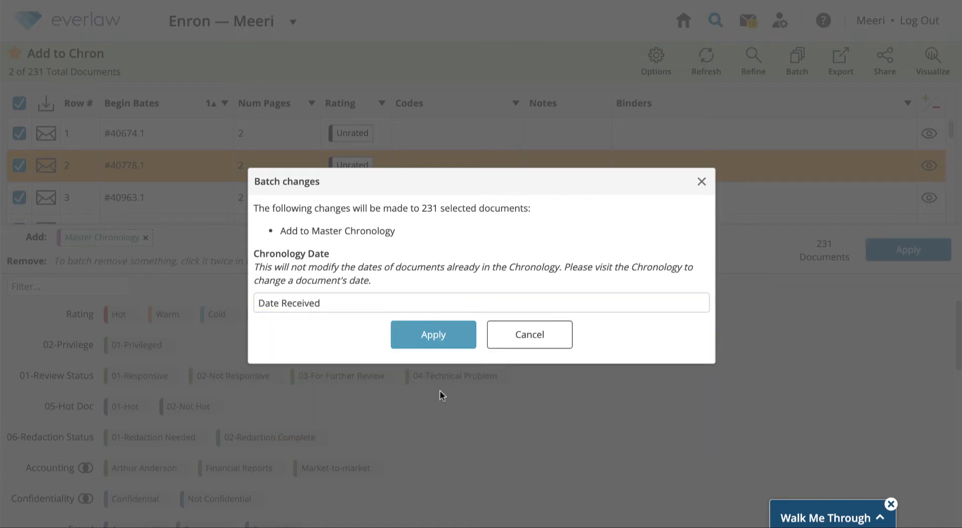
click(434, 336)
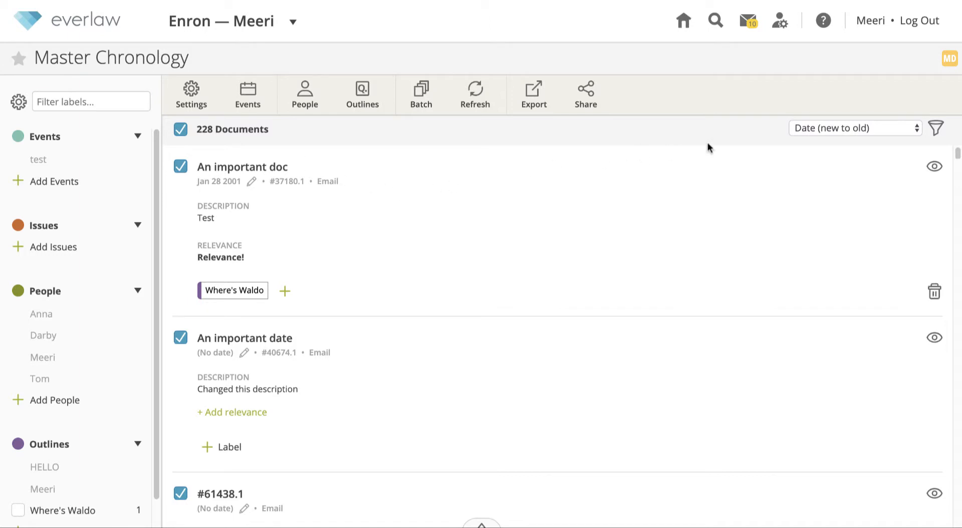
Keep the chronology sorted by date new to old and bring up the term filter
click(805, 130)
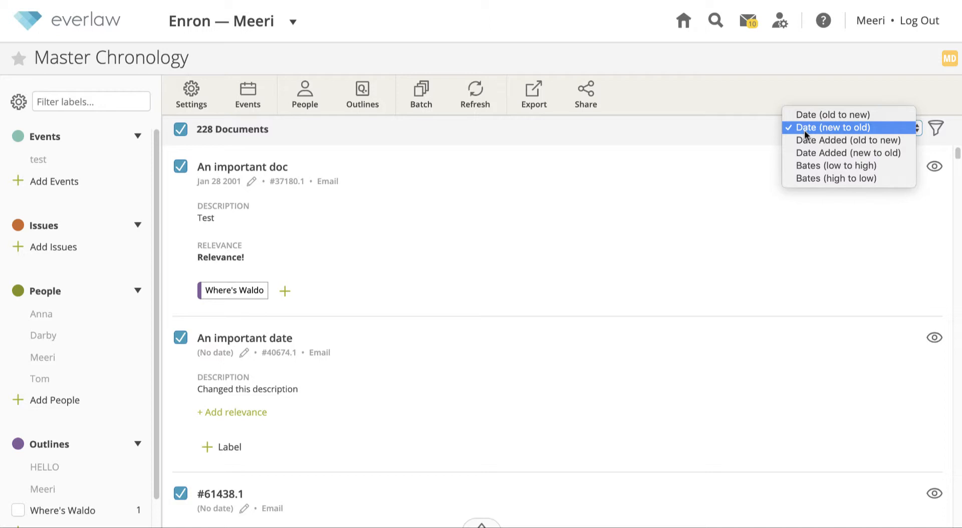
click(805, 129)
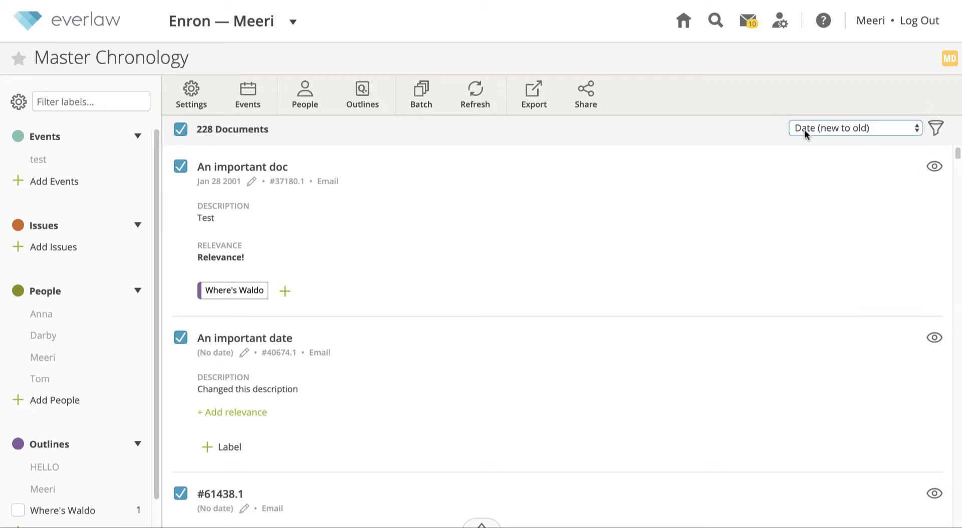
click(937, 132)
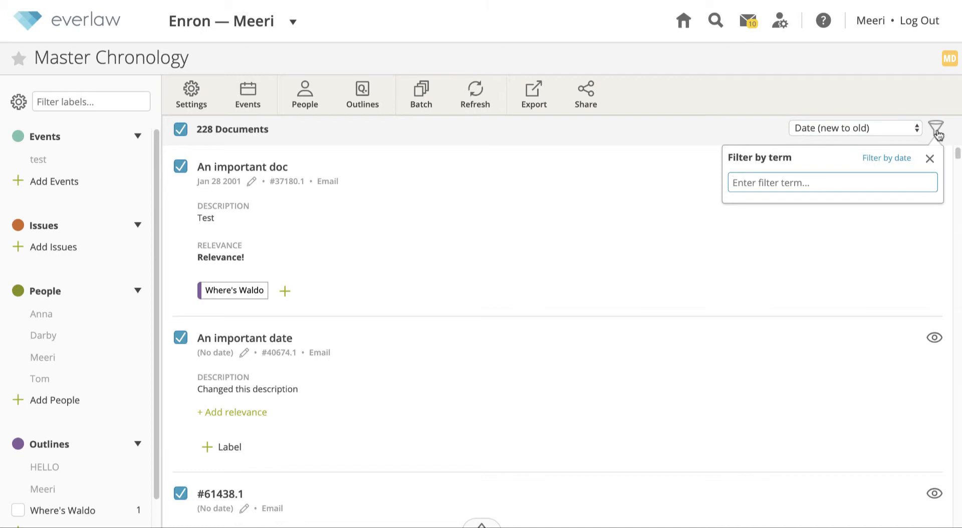
Filter the chronology by the term 'important', then clear the filter
text(important)
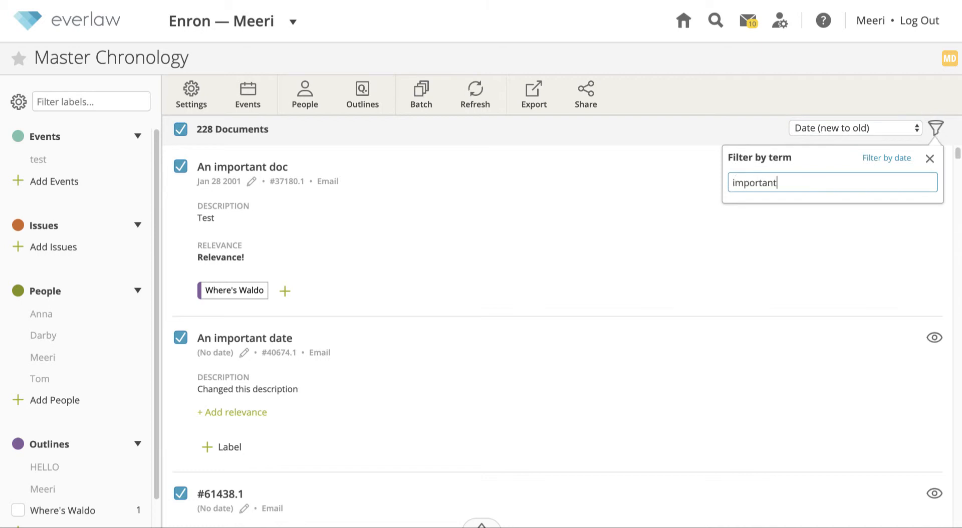
key(Return)
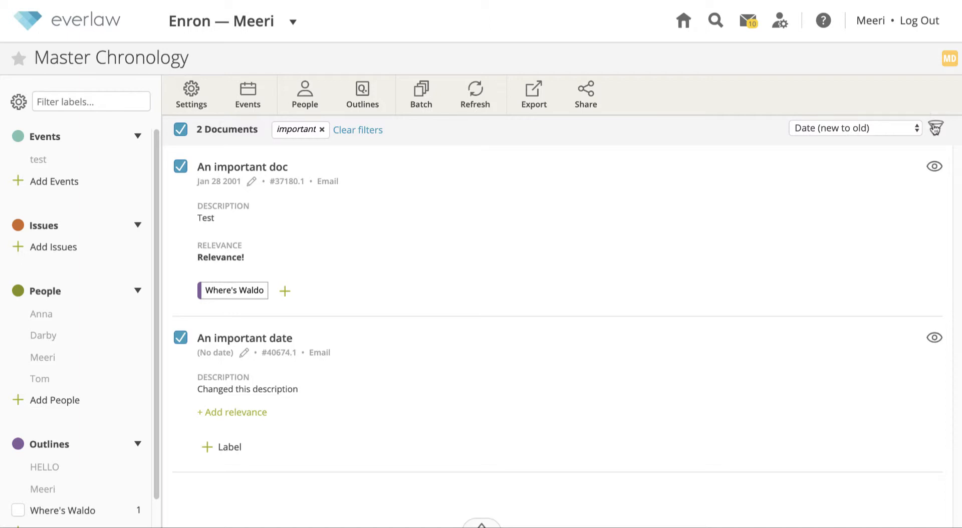
click(356, 131)
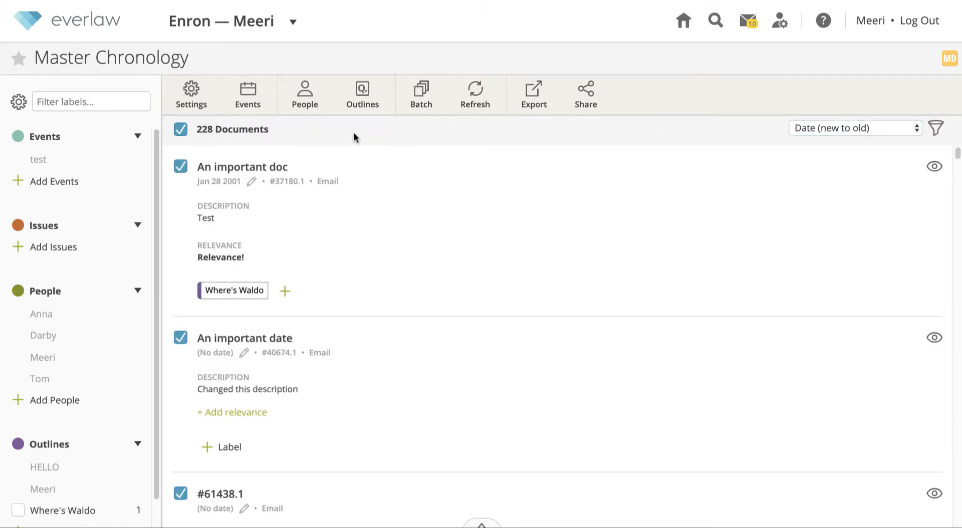
In display settings, toggle the Description and Relevance sections off and back on
click(193, 99)
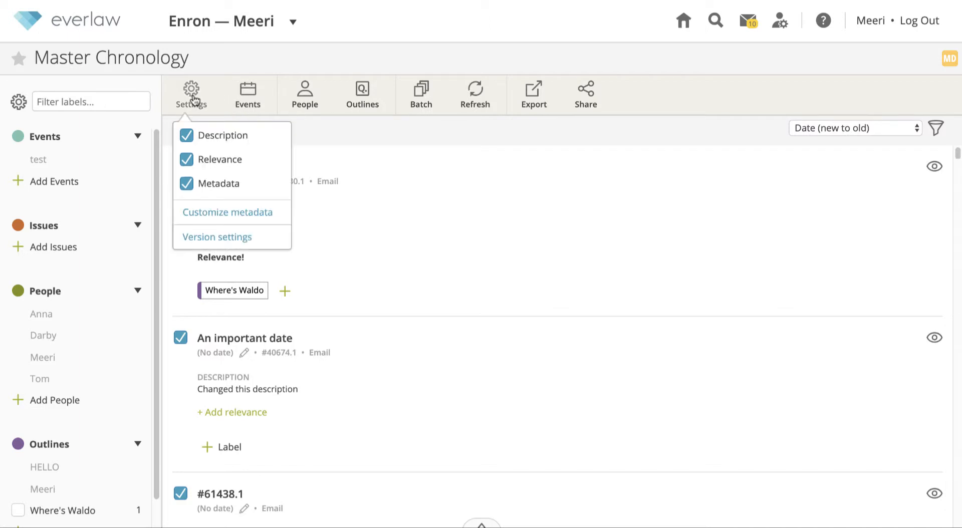
click(187, 136)
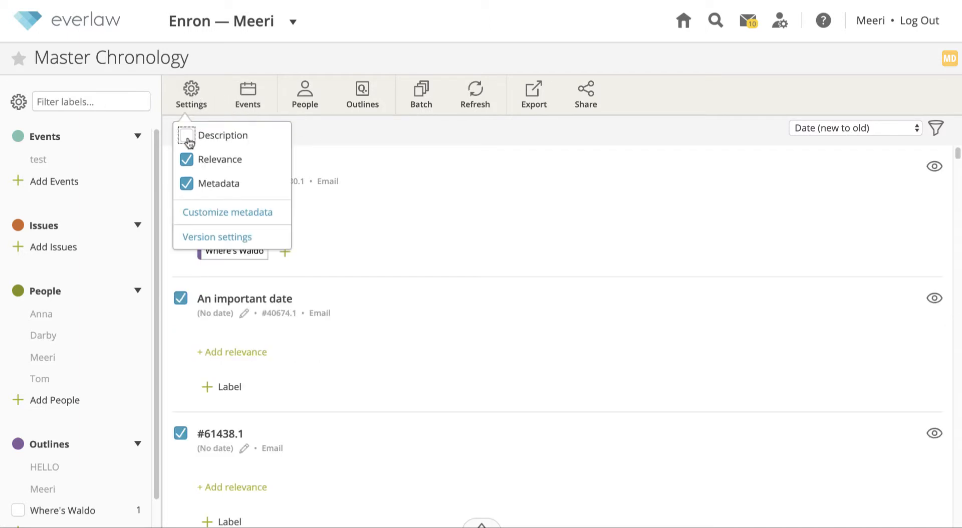
click(187, 136)
click(187, 160)
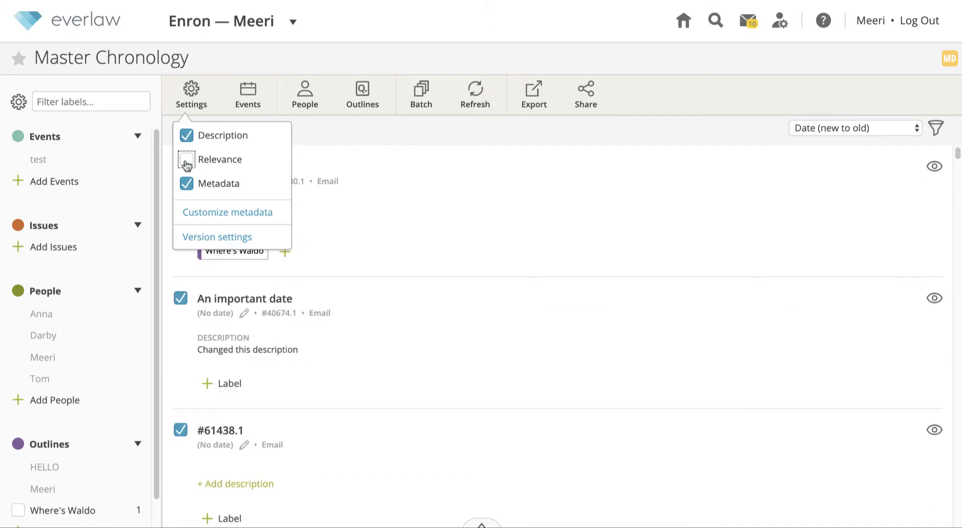
click(186, 161)
Add Custodian, Dates and Filename to the entries' visible metadata fields and save
click(242, 212)
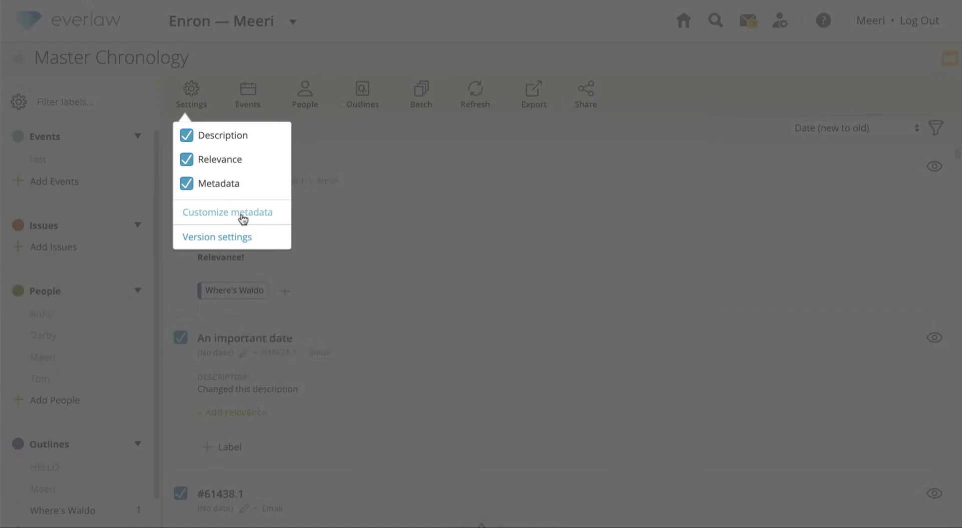
click(301, 284)
scroll(295, 285, down, 1)
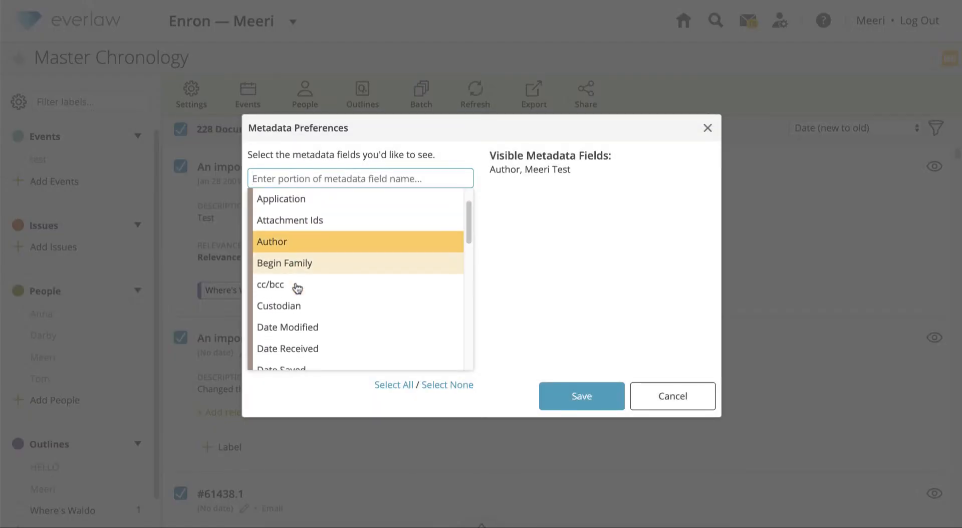
click(297, 305)
scroll(296, 304, down, 2)
click(294, 303)
scroll(294, 302, down, 2)
scroll(294, 305, down, 1)
click(295, 310)
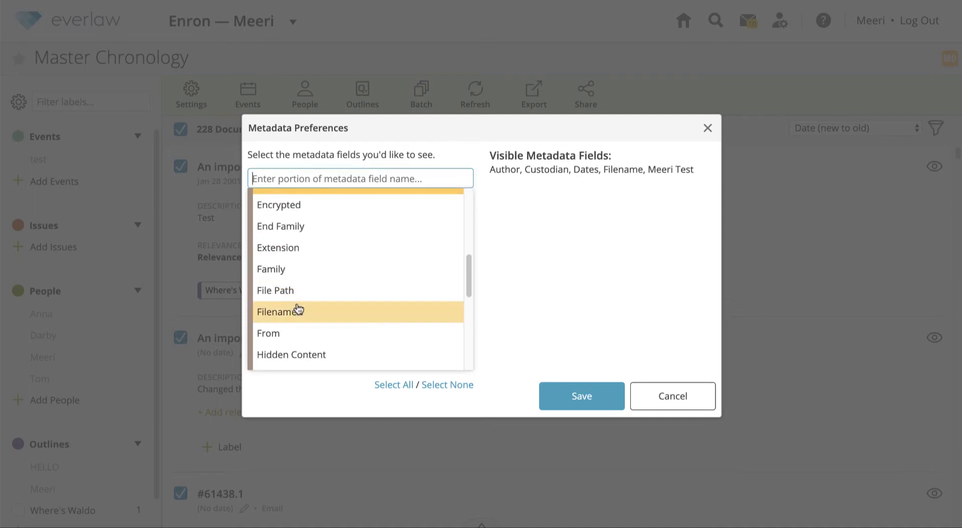
click(569, 396)
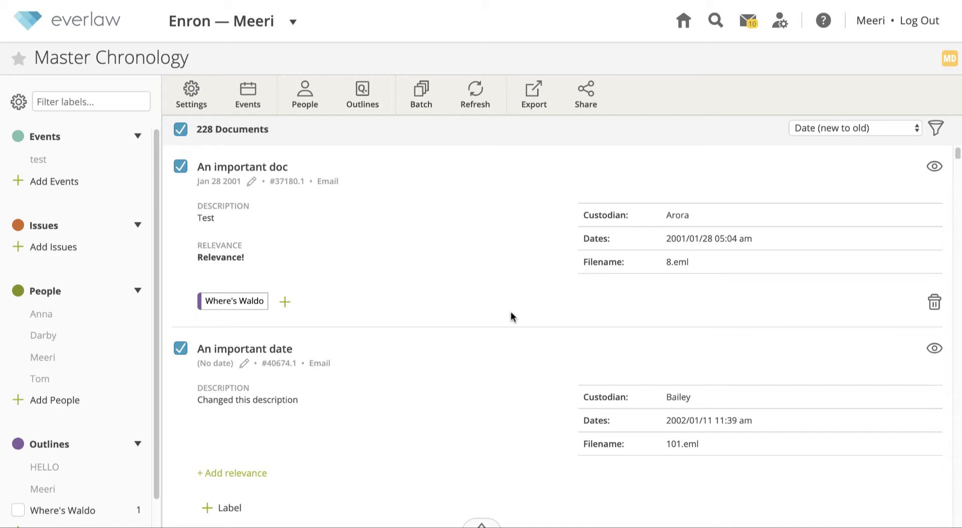
scroll(511, 312, down, 2)
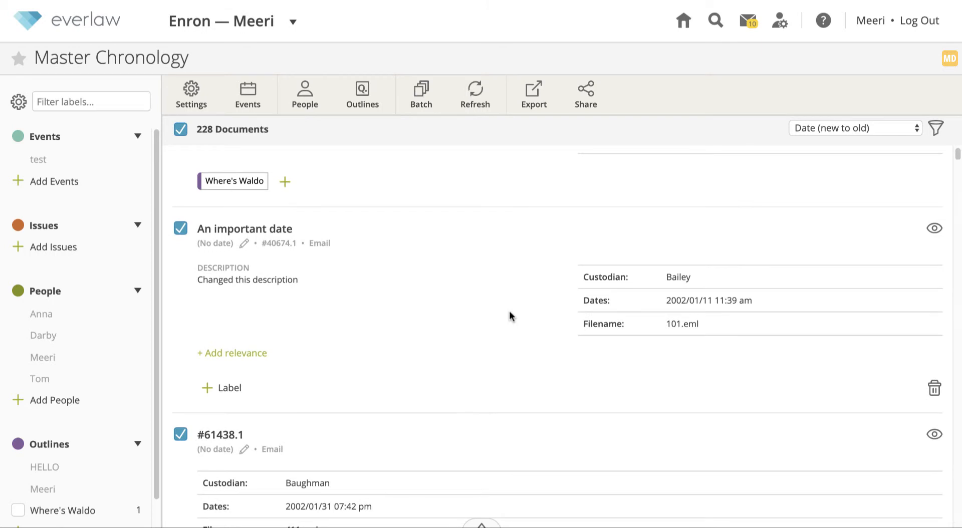
Give entry #40674.1 the email's 2002/01/11 date and change 'date' to 'day' in its title
click(244, 244)
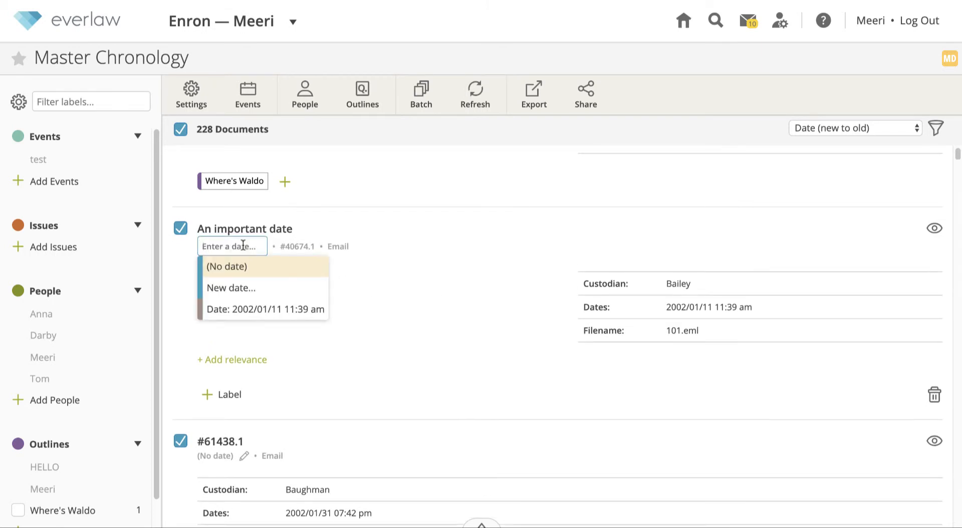
click(240, 309)
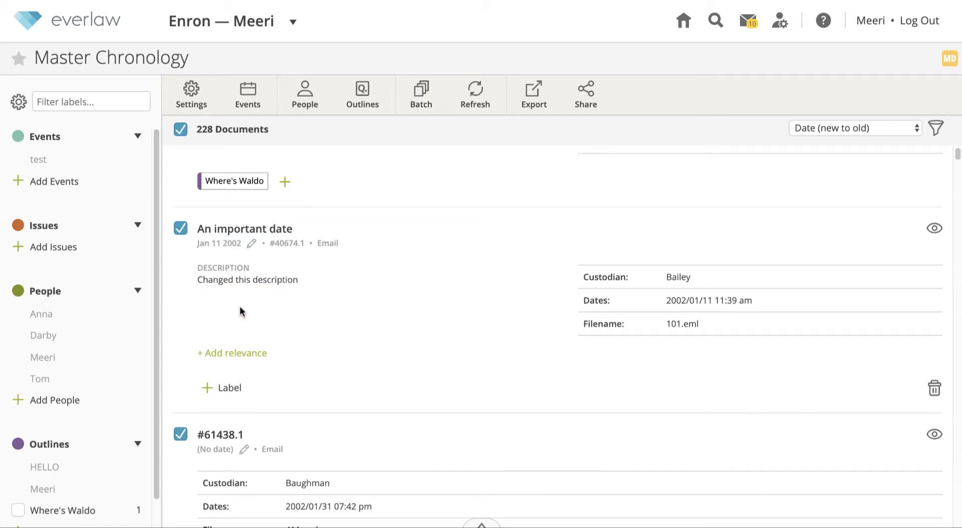
click(261, 221)
click(298, 220)
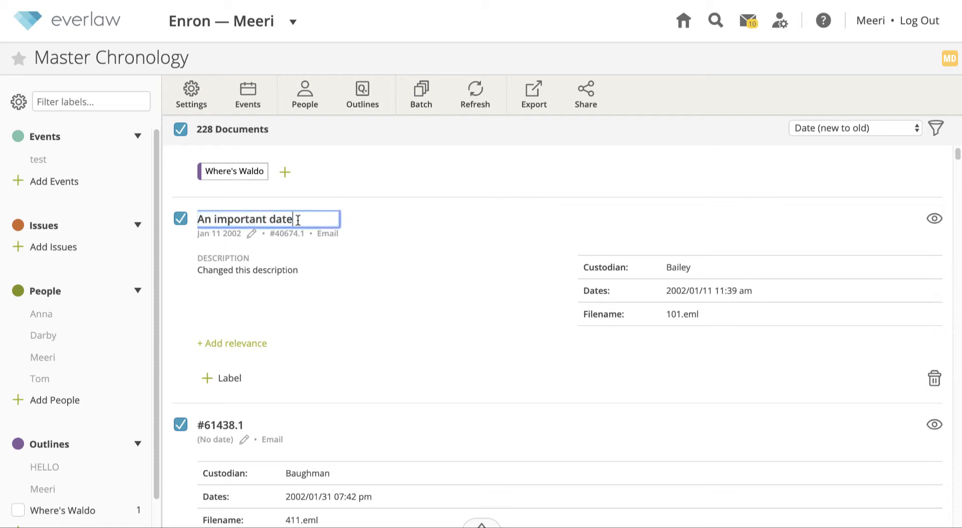
drag(297, 220, 272, 222)
text(day)
key(Return)
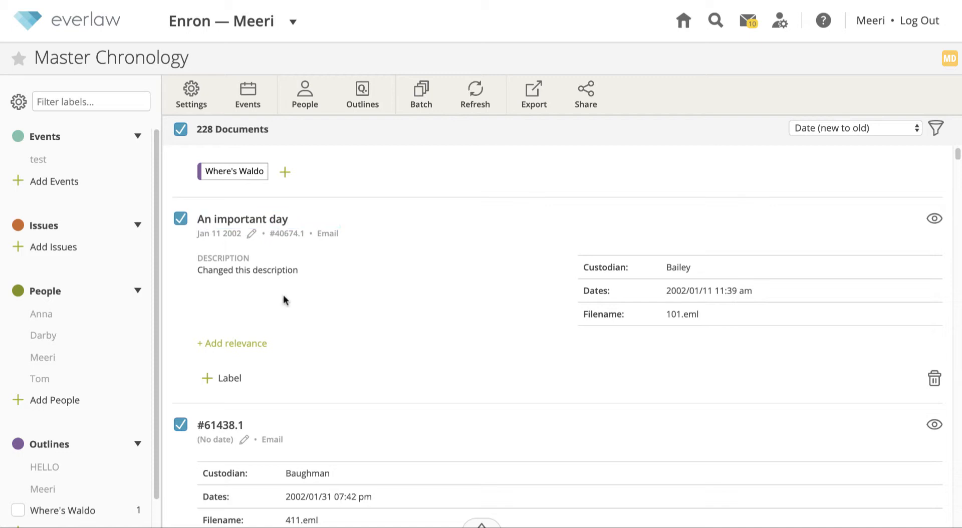
Add the relevance note 'notes here...' to 'An important day'
click(241, 349)
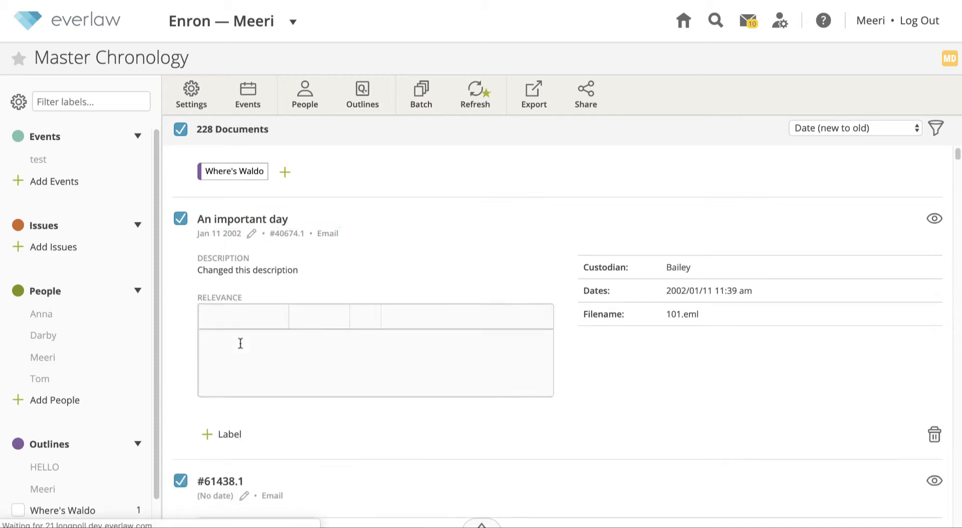
text(notes here...)
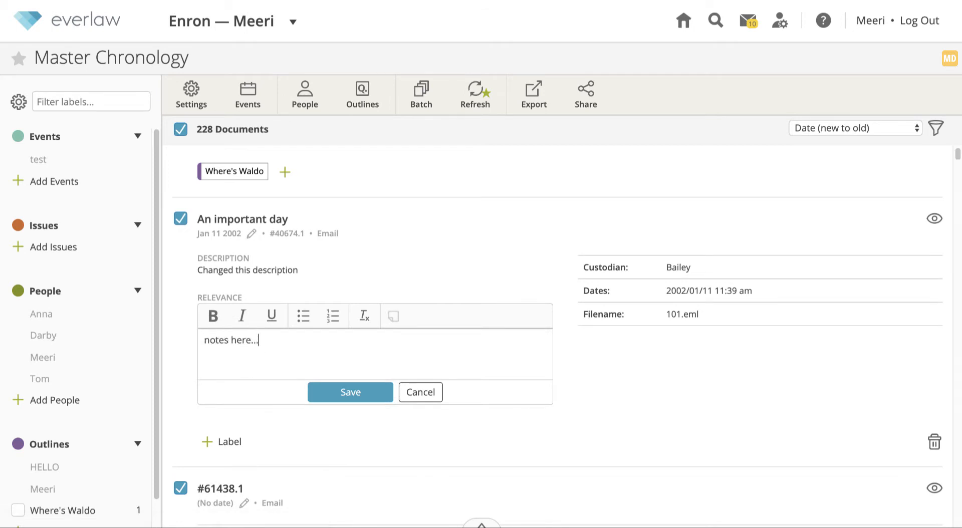
click(350, 392)
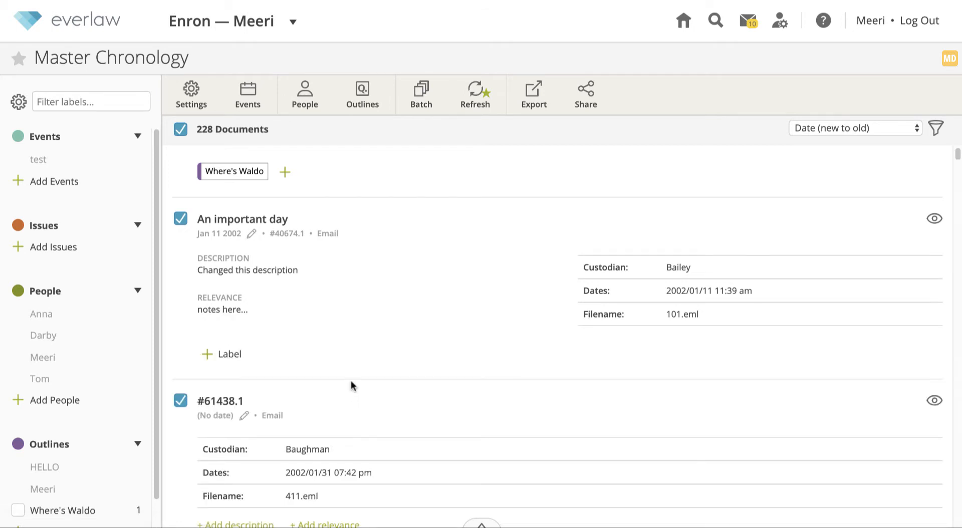
Make the whole description text of 'An important day' bold and save it
click(277, 272)
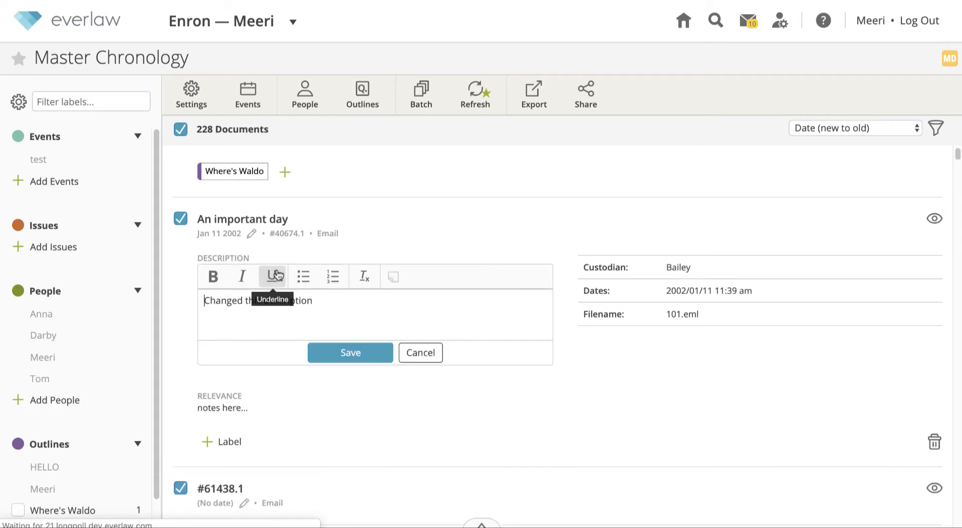
triple_click(351, 304)
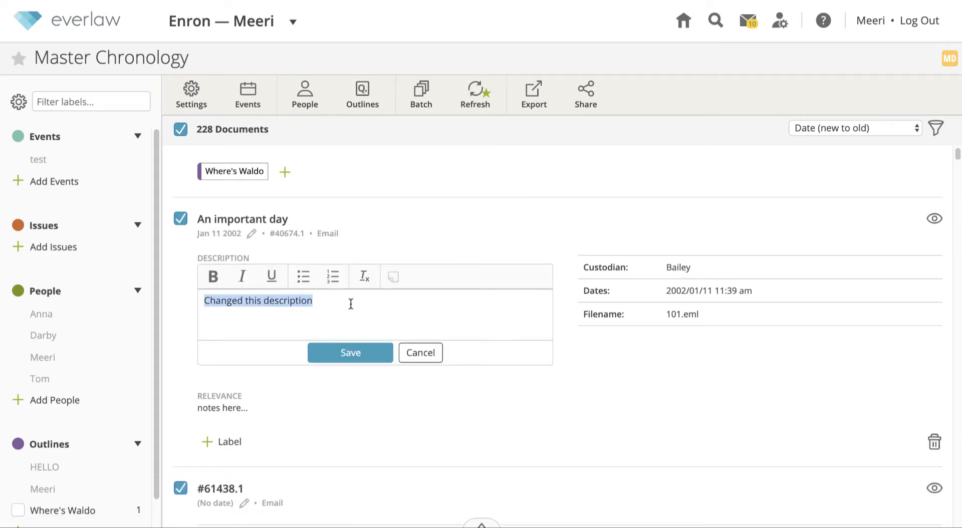
key(ctrl+b)
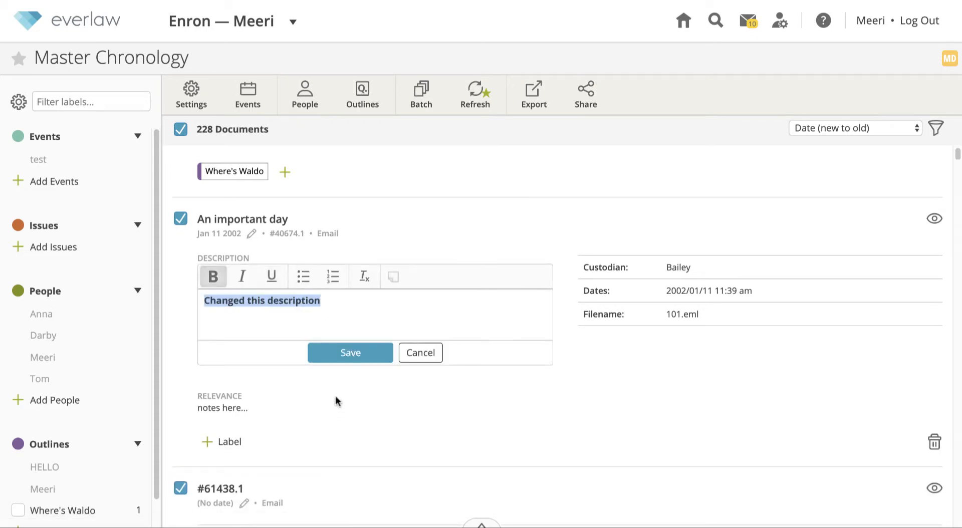
click(351, 353)
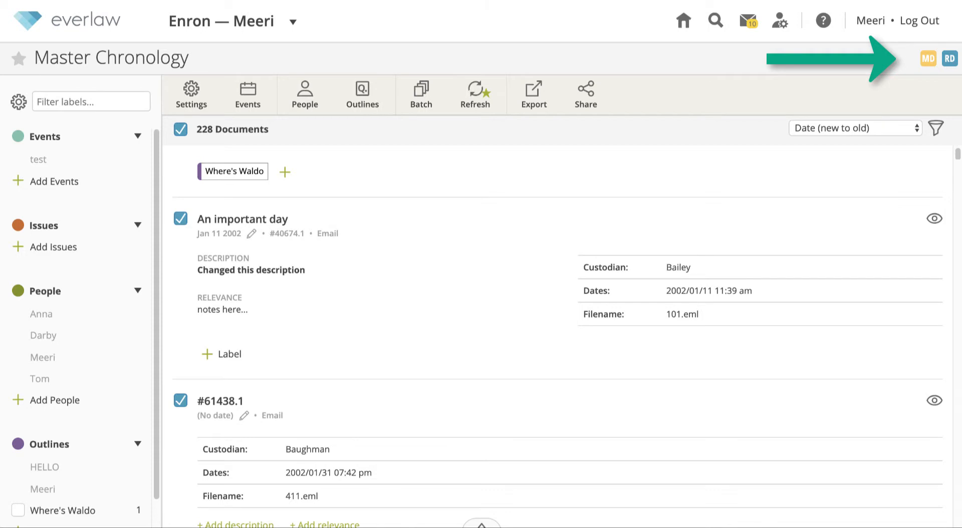
Dismiss an unsent message to the other reviewer, then refresh the chronology to load their edits
click(950, 60)
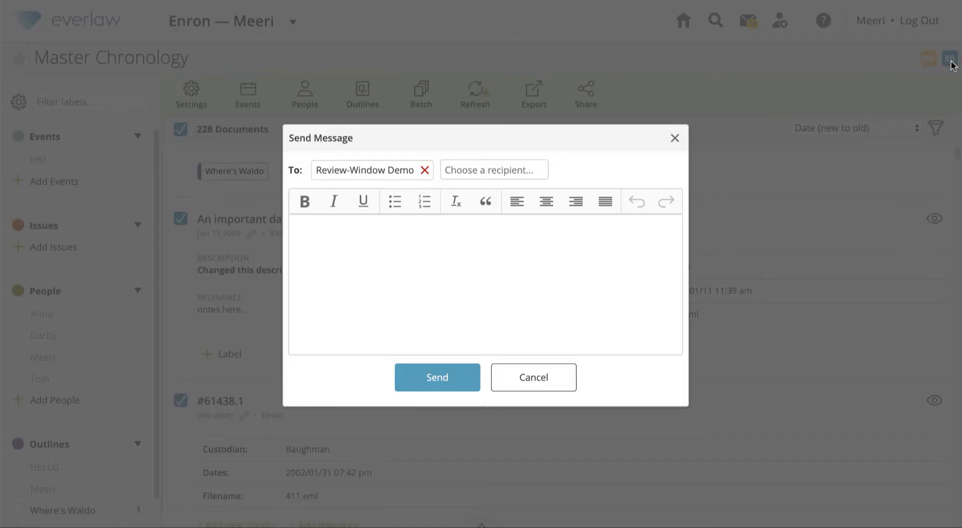
click(675, 137)
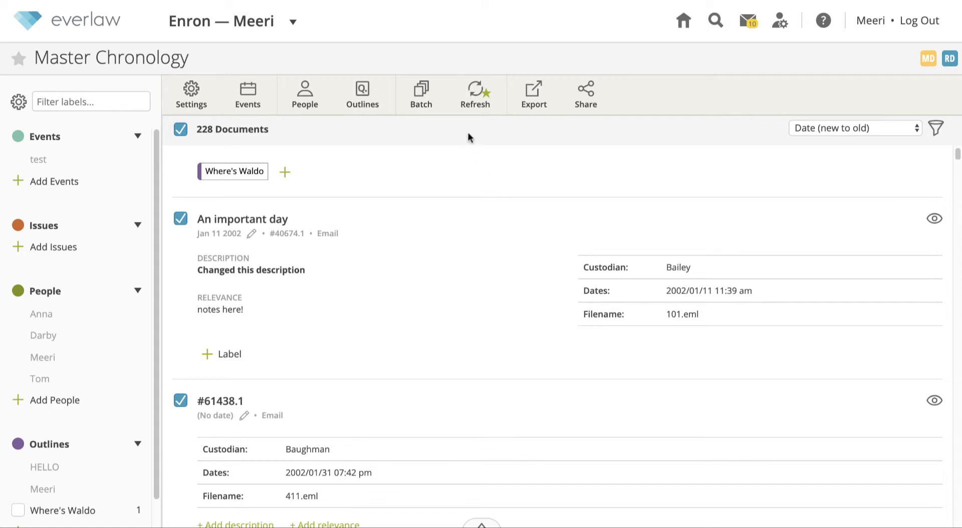
click(477, 106)
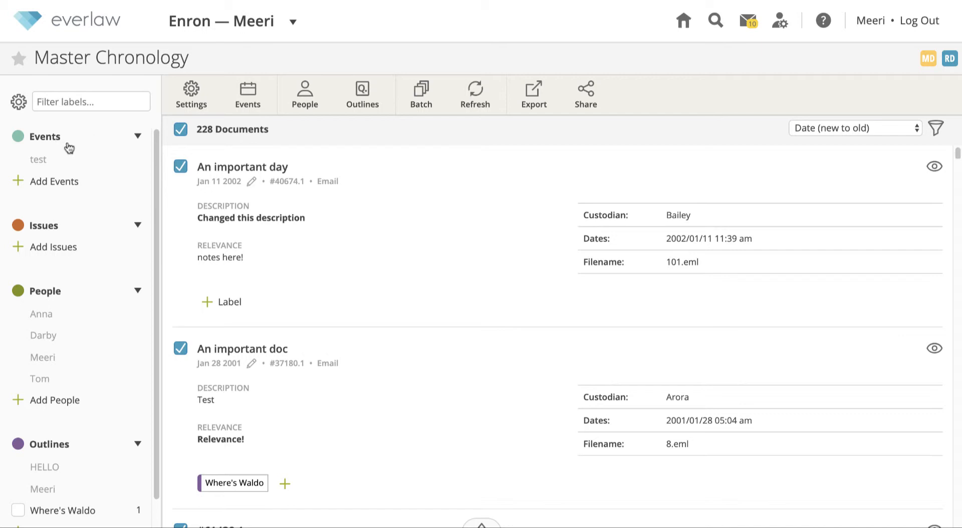
Create a 'Bank robbery' label under Issues in the sidebar
scroll(68, 210, down, 1)
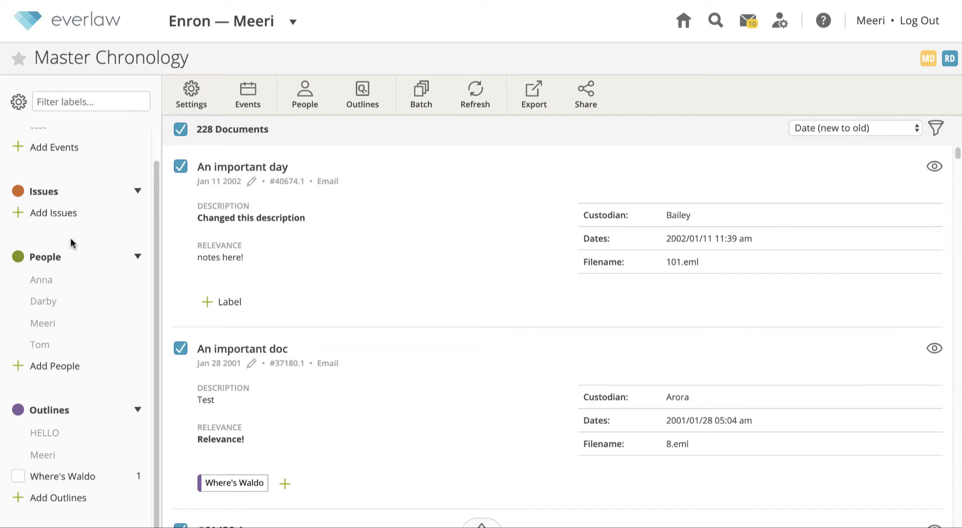
scroll(73, 244, up, 2)
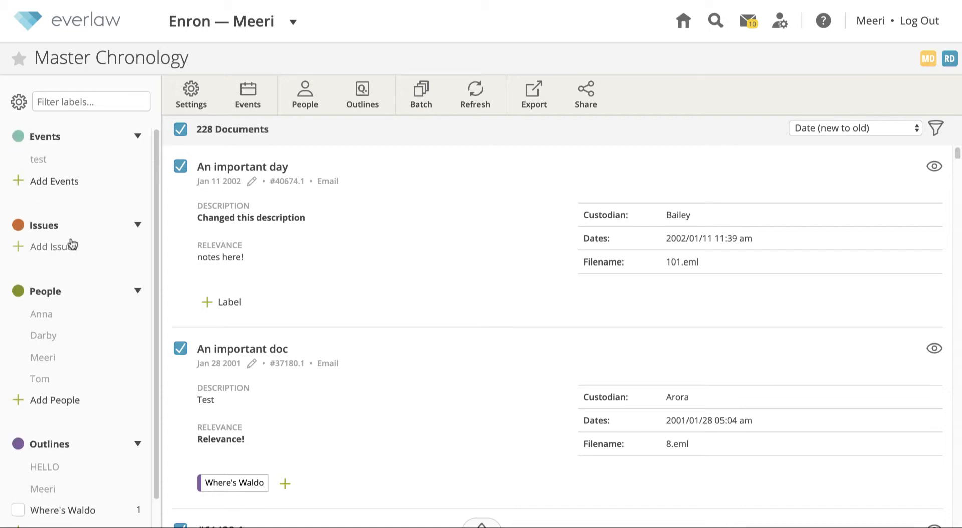
click(65, 247)
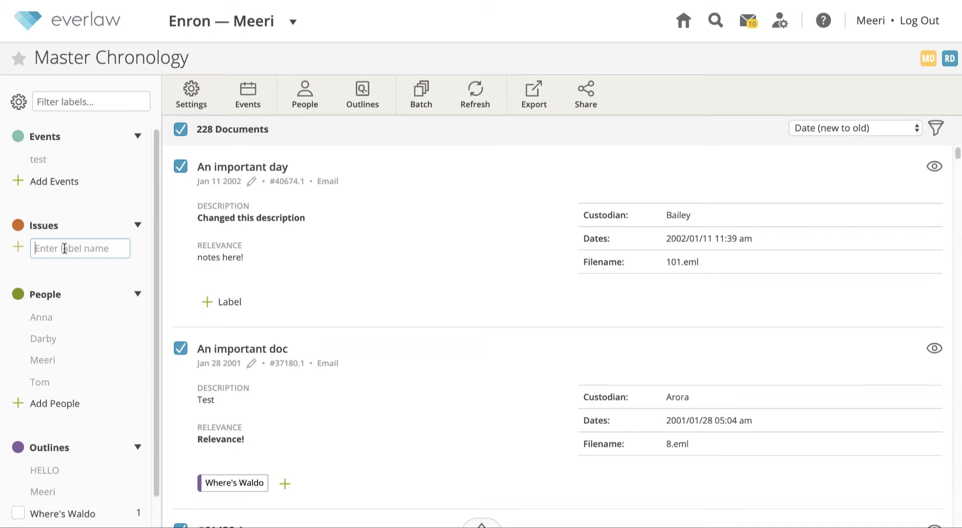
text(k robbery)
key(Return)
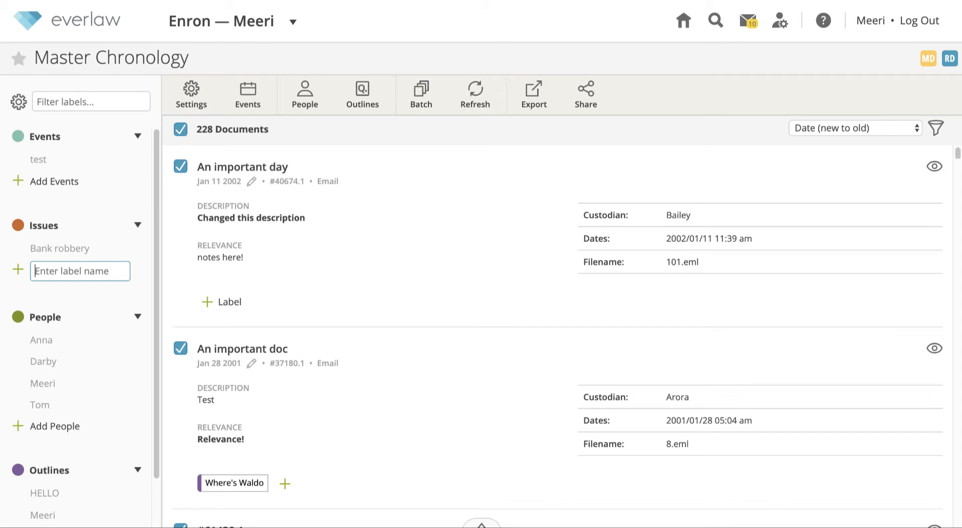
click(18, 102)
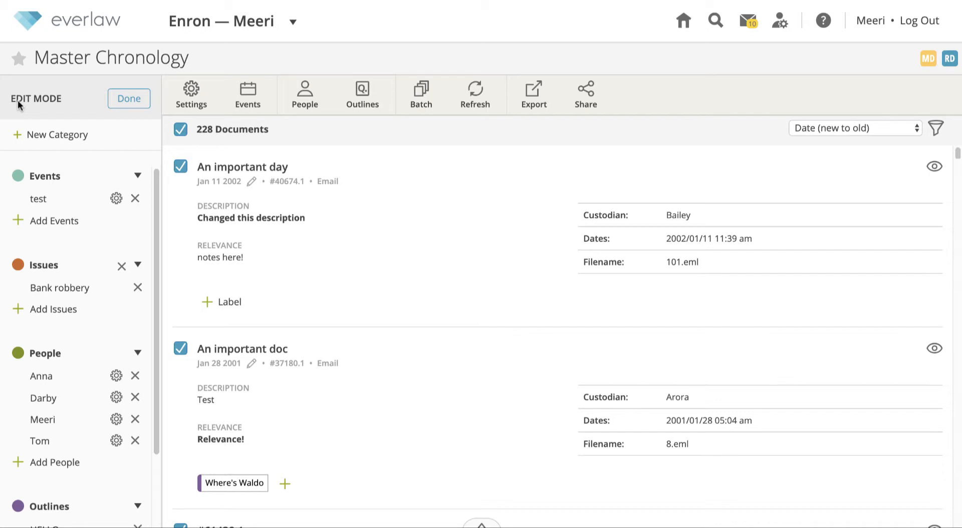
click(55, 142)
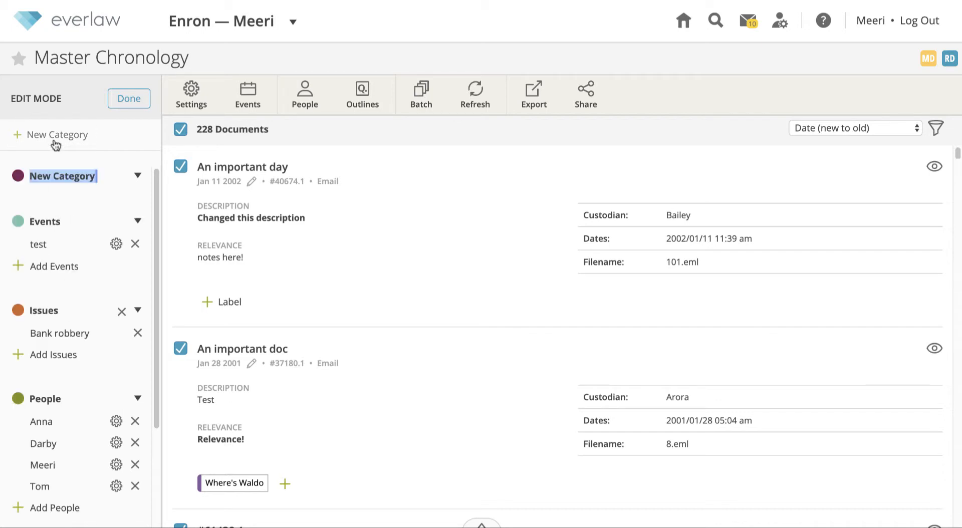
text(Test category)
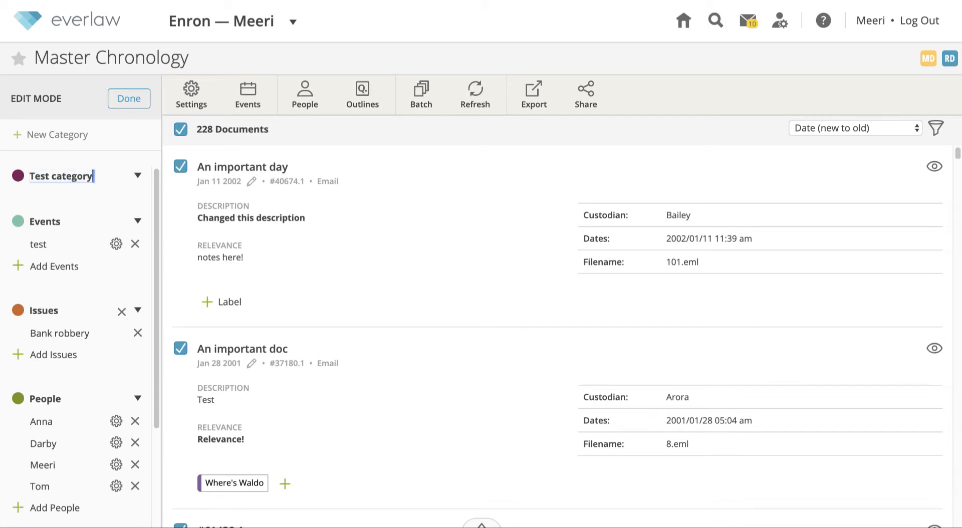
key(Return)
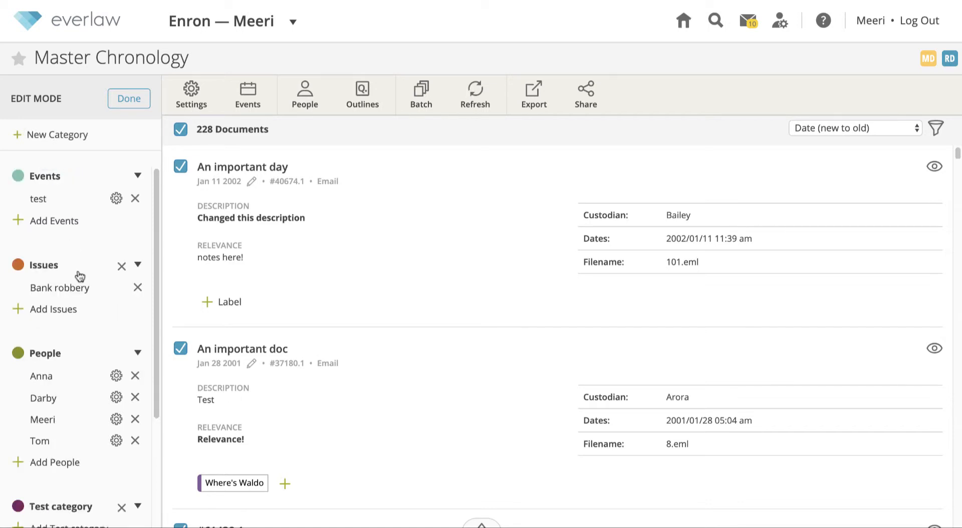
scroll(77, 276, down, 4)
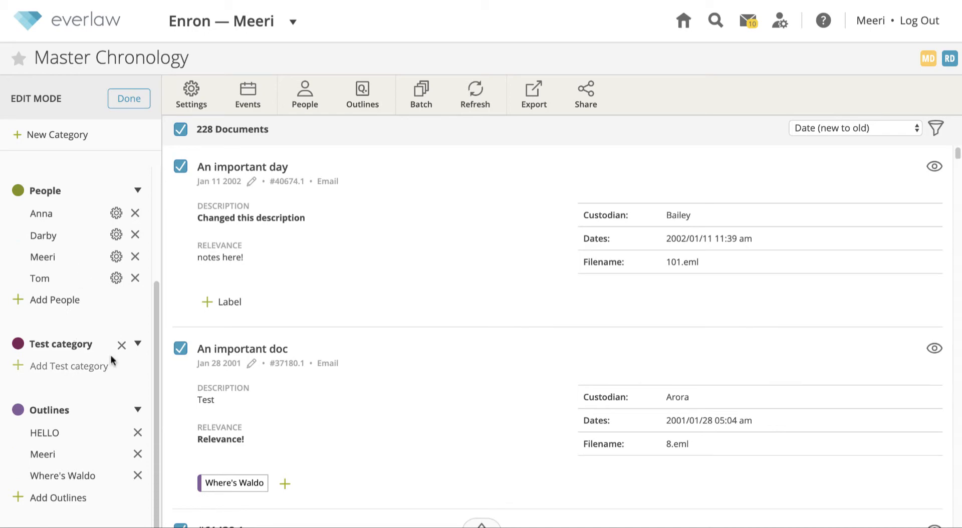
click(121, 345)
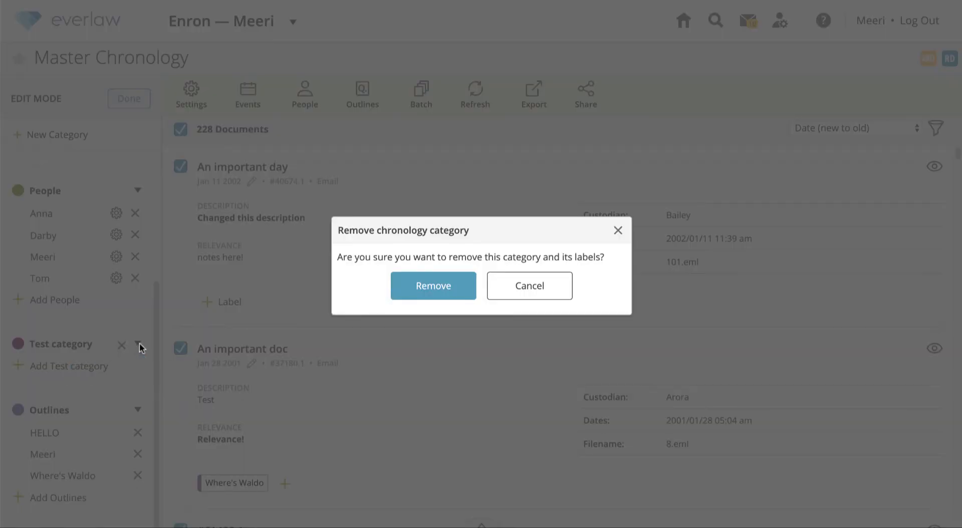
click(401, 291)
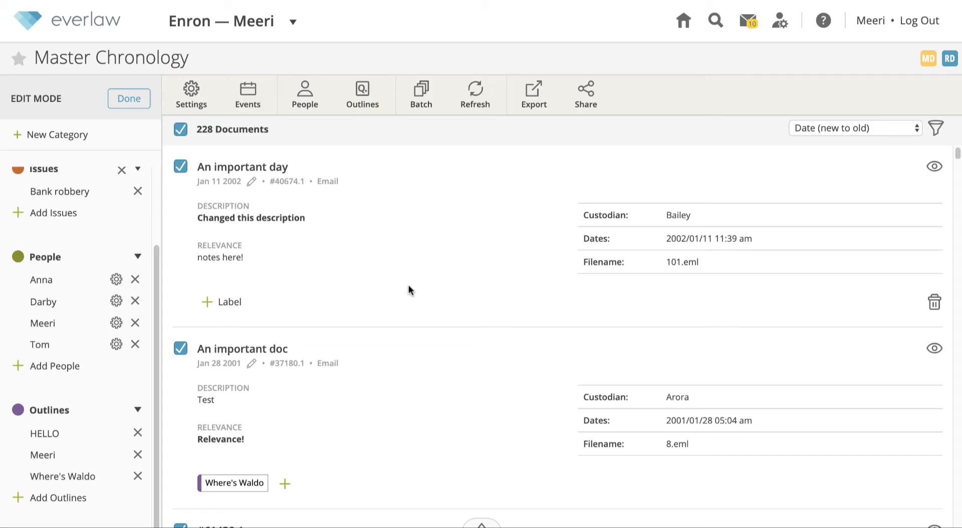
click(123, 99)
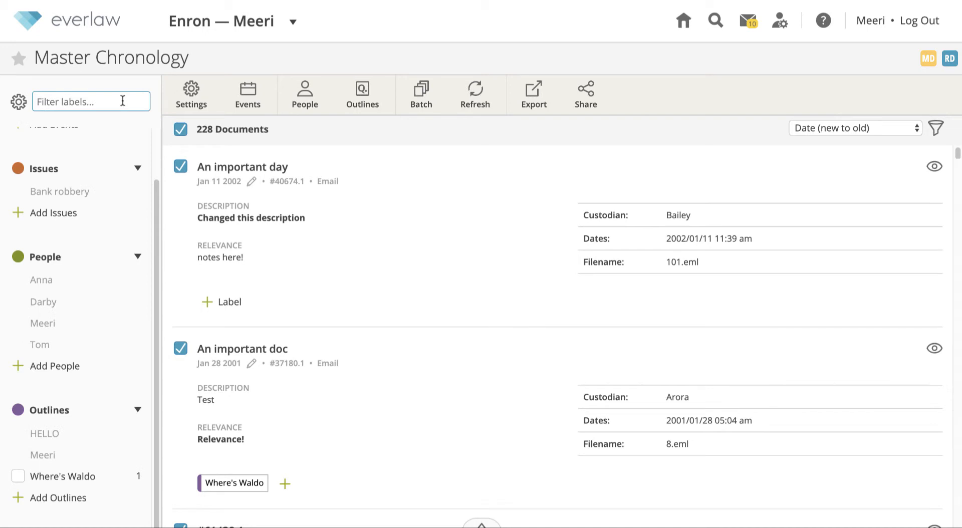
Label the 'An important day' entry with Darby and Bank robbery
scroll(94, 255, up, 2)
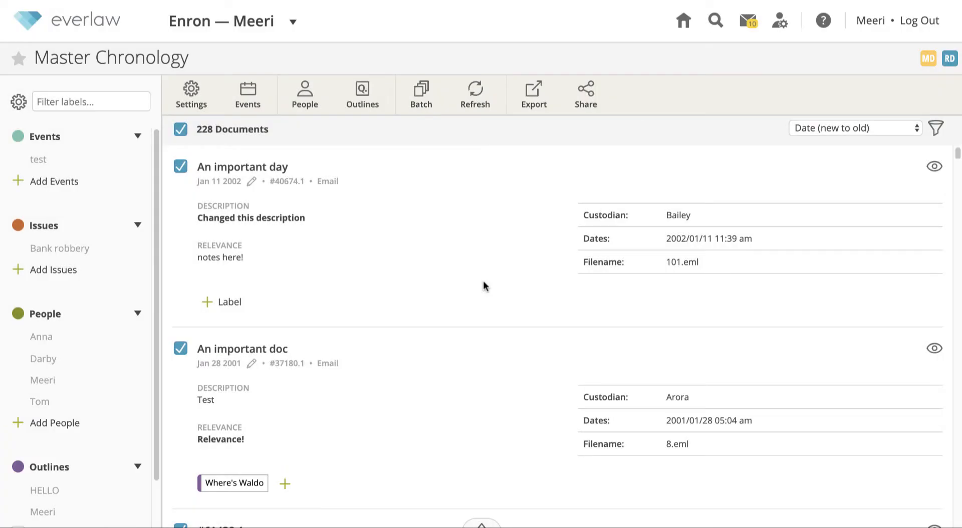
click(230, 302)
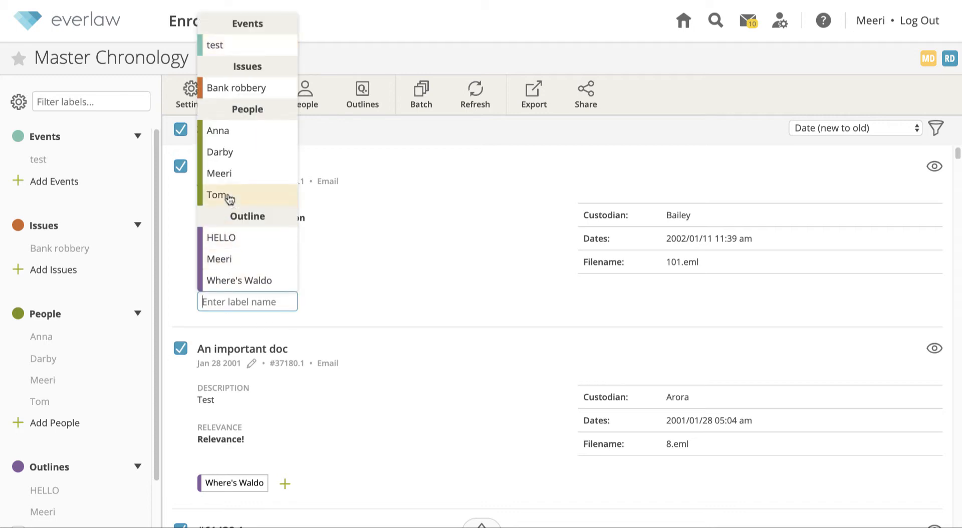
click(221, 152)
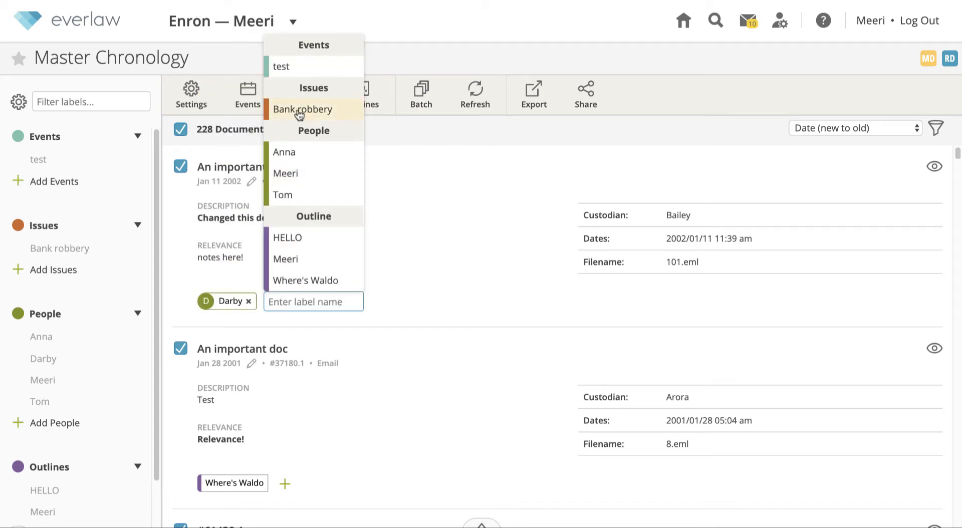
click(301, 172)
click(415, 193)
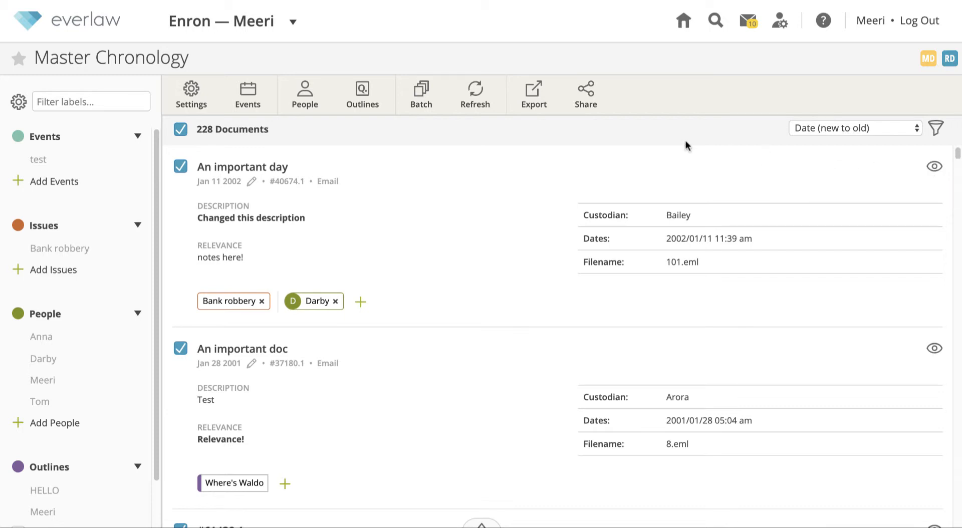
Select only 'An important day', 'An important doc' and document #61438.1
click(178, 133)
click(180, 167)
click(180, 348)
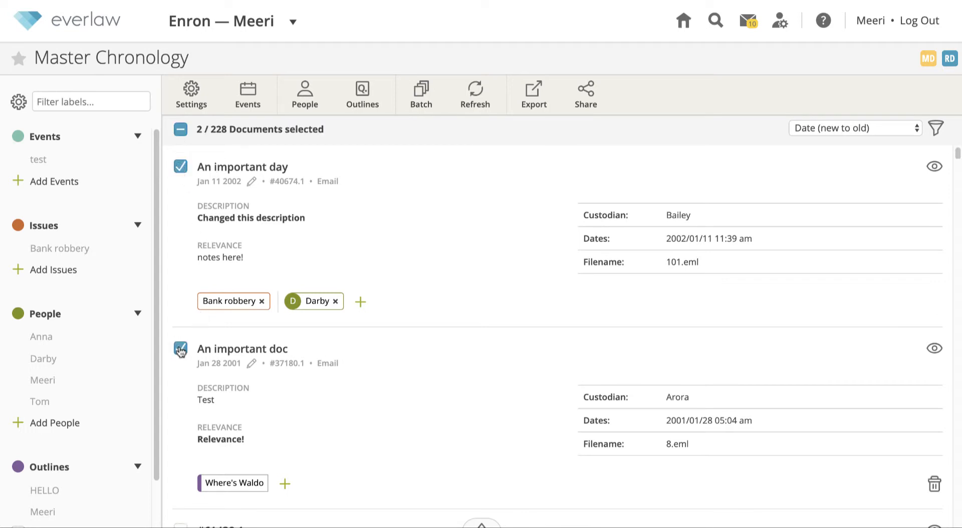
scroll(181, 350, down, 1)
scroll(180, 350, down, 2)
click(181, 326)
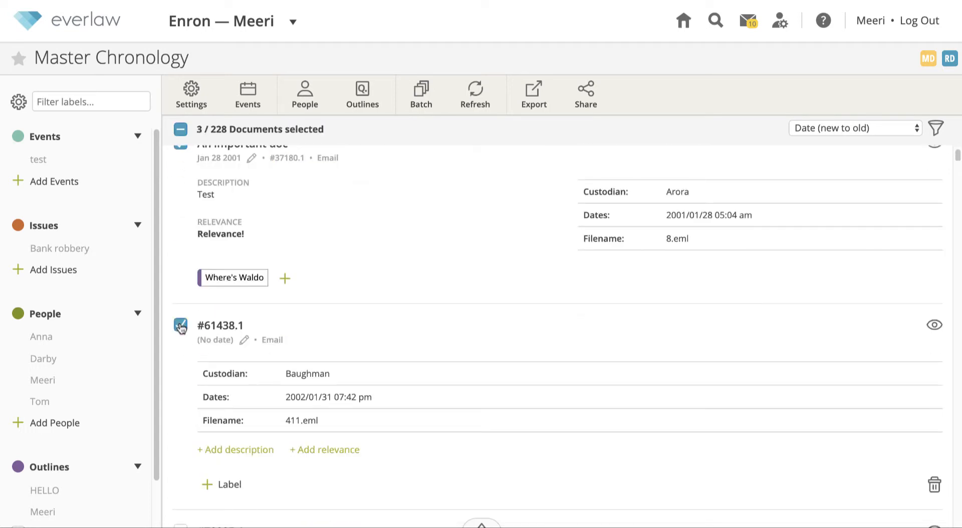
Batch-add Darby and remove Bank robbery on the three selected documents, confirming the change
click(423, 98)
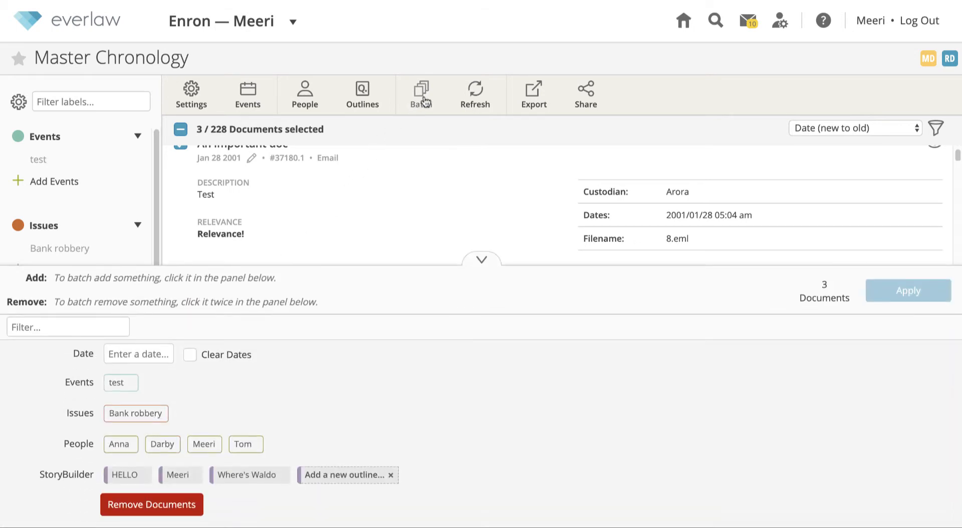
click(123, 388)
click(123, 384)
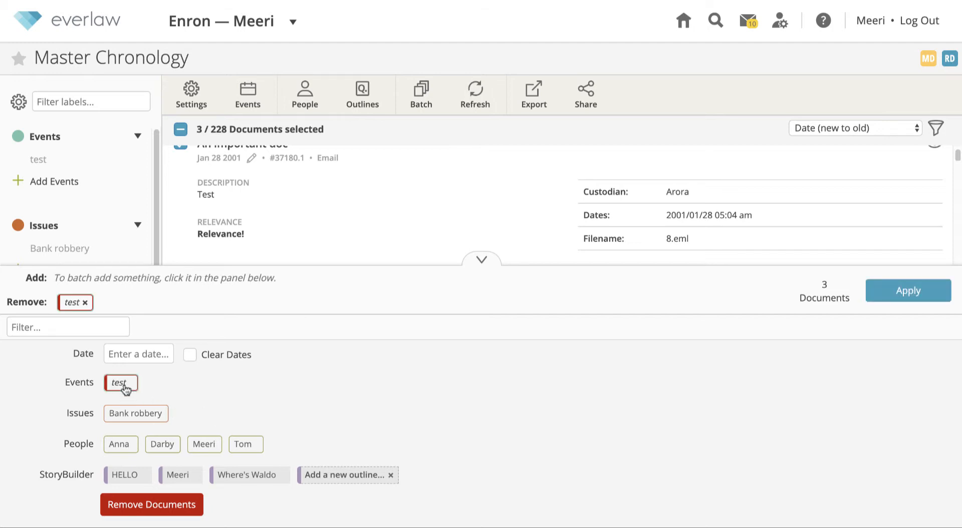
click(123, 384)
click(130, 416)
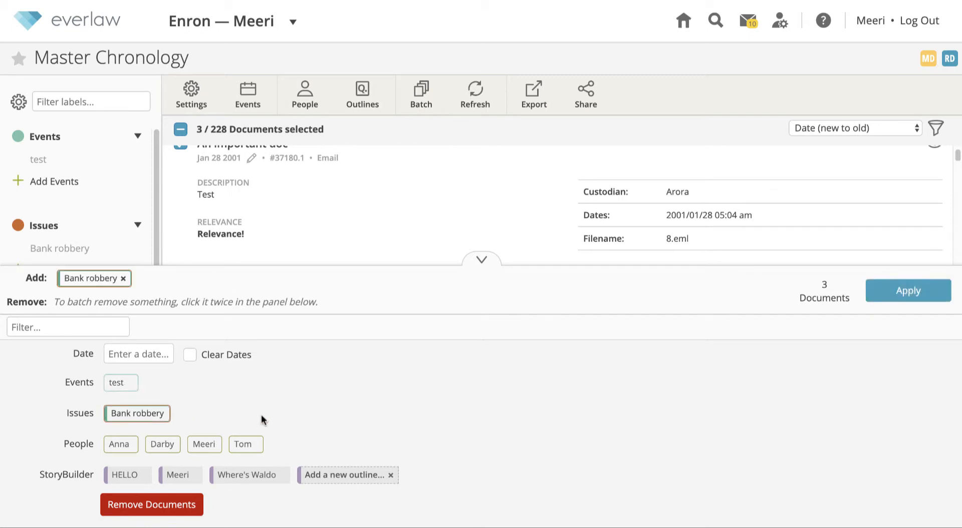
click(159, 416)
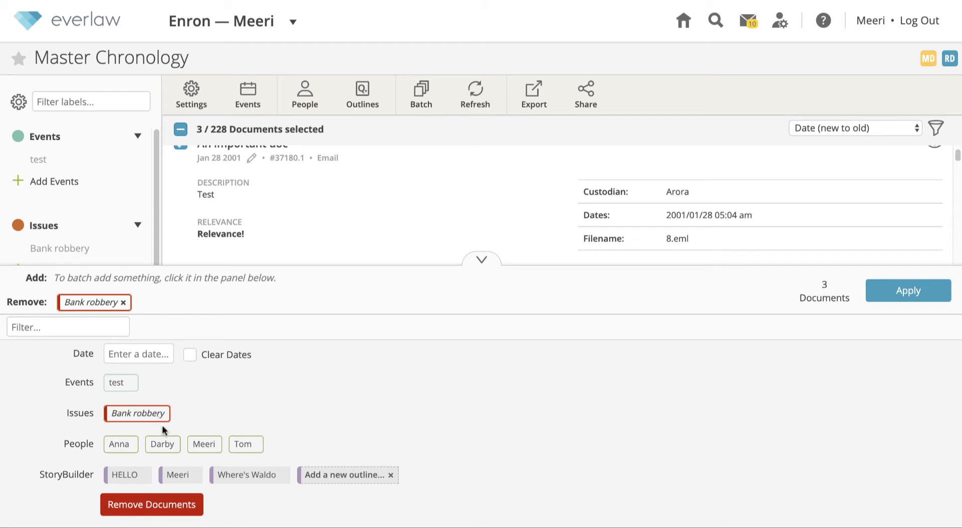
click(161, 444)
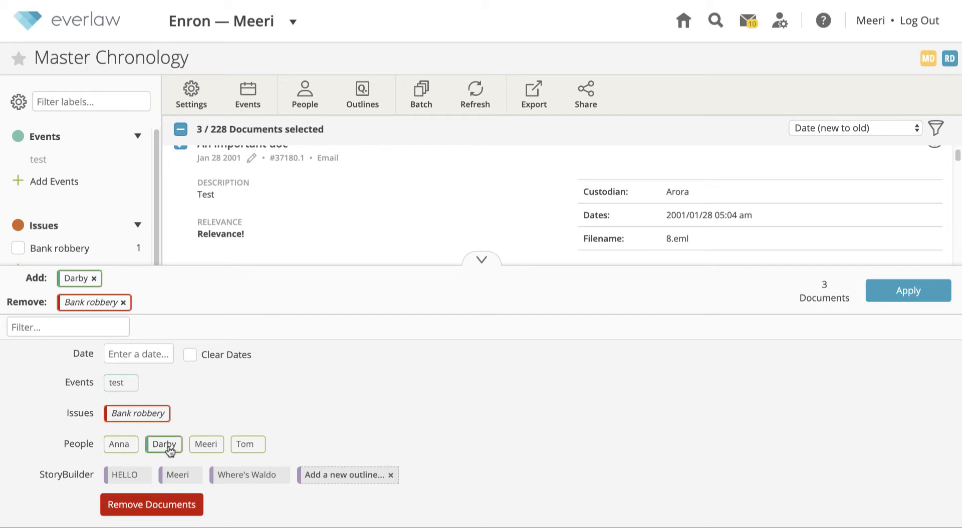
click(900, 294)
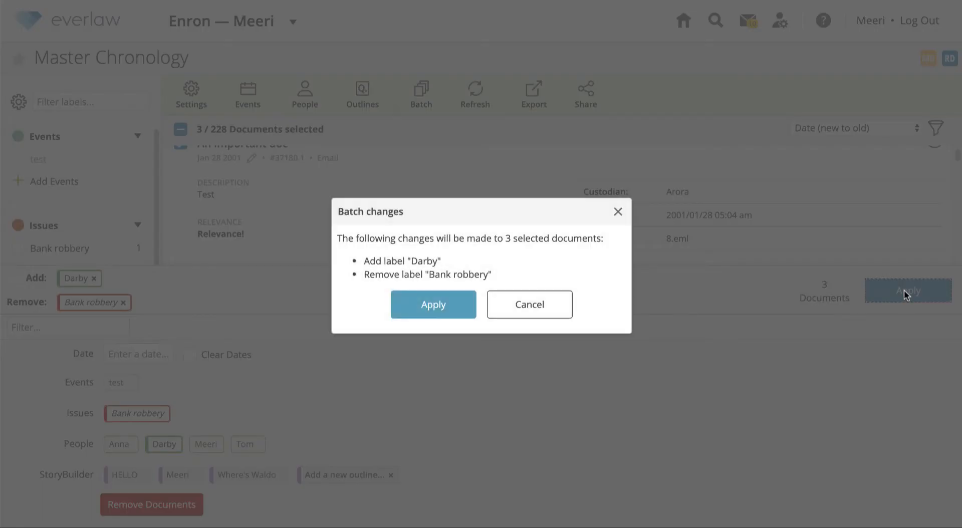
click(457, 302)
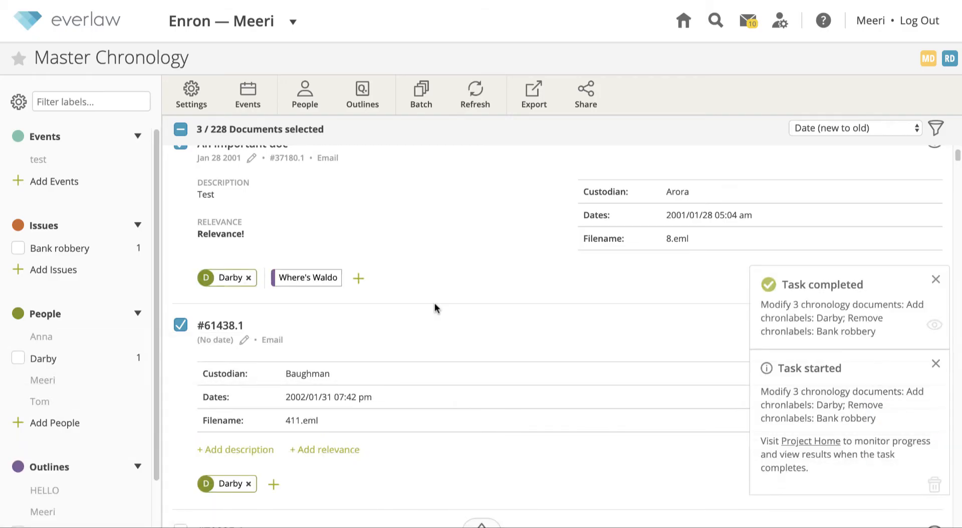
scroll(435, 303, up, 4)
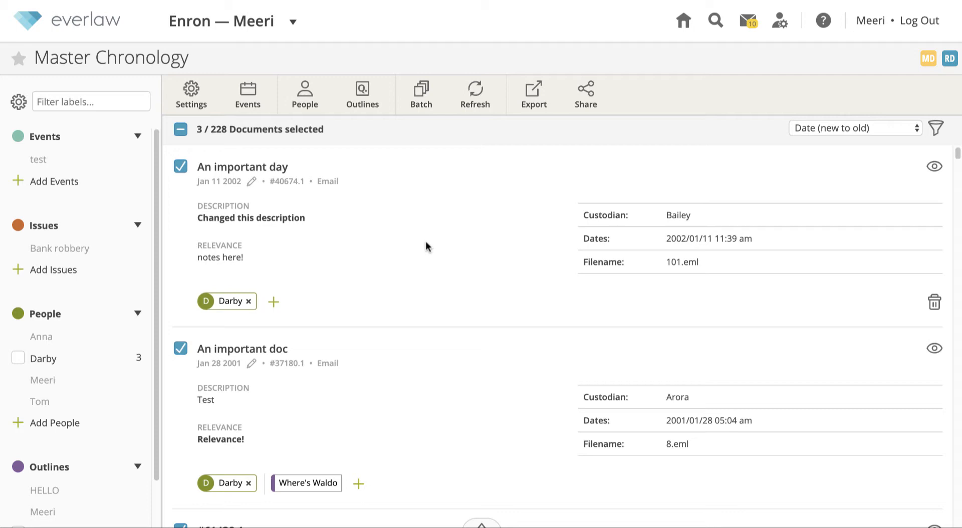
click(18, 359)
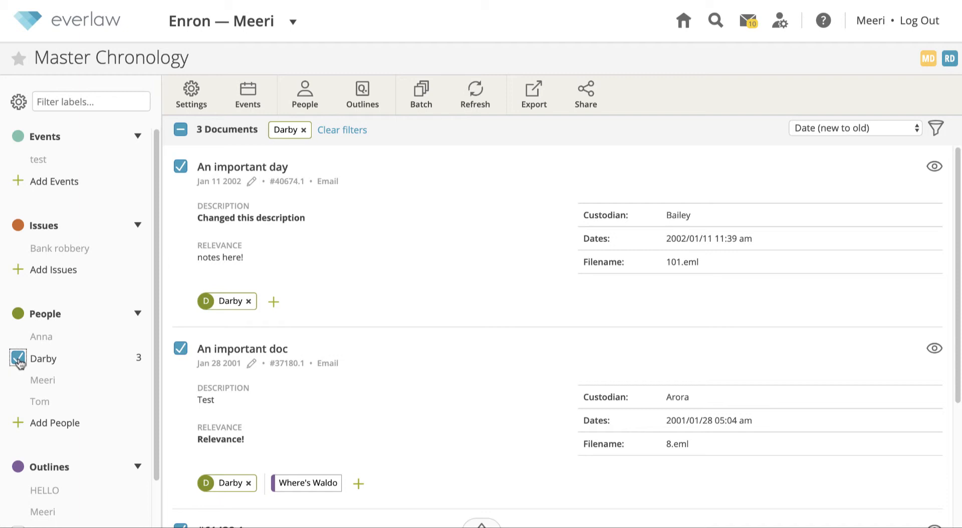
click(18, 359)
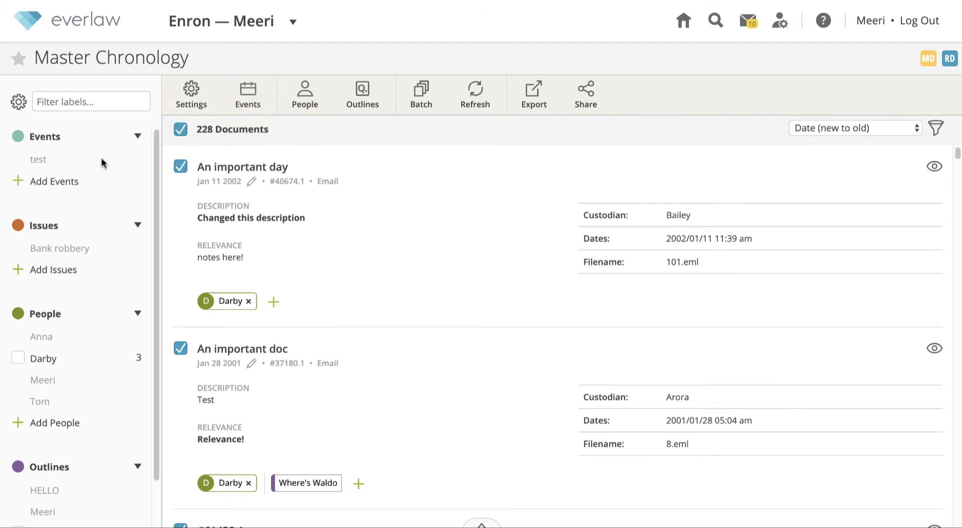
Create a new event label named 'birthday party'
click(54, 181)
text(birthday party)
key(Return)
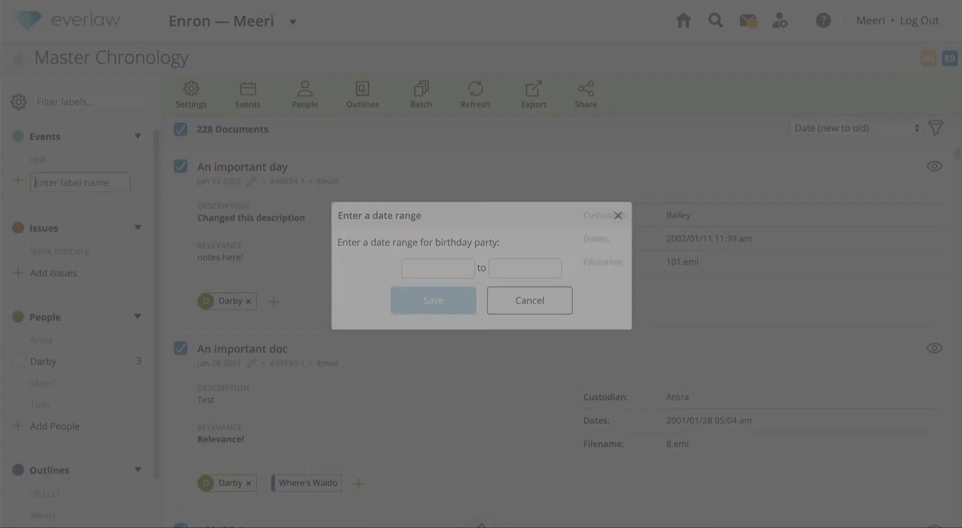
Date the birthday party event 1/25/2001 to 1/29/2001 and show events as list sections
click(452, 269)
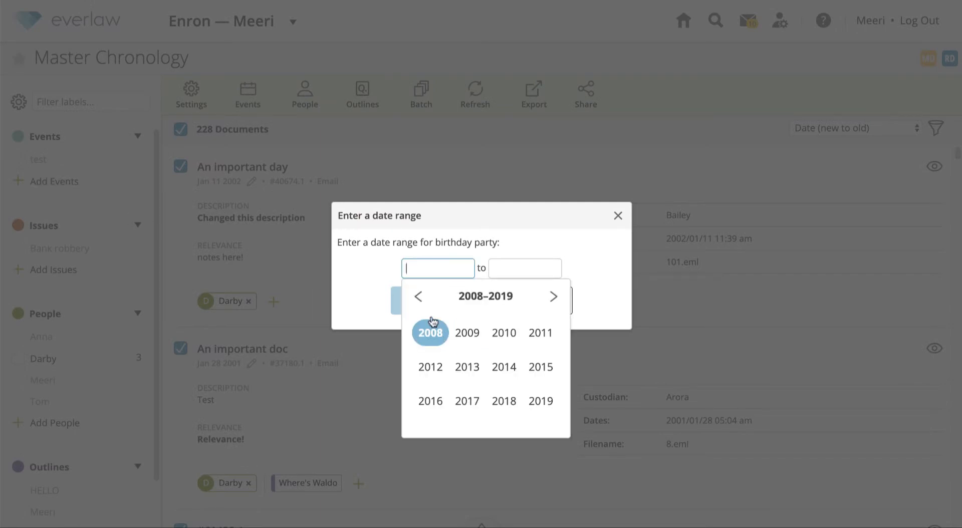
click(418, 296)
click(467, 367)
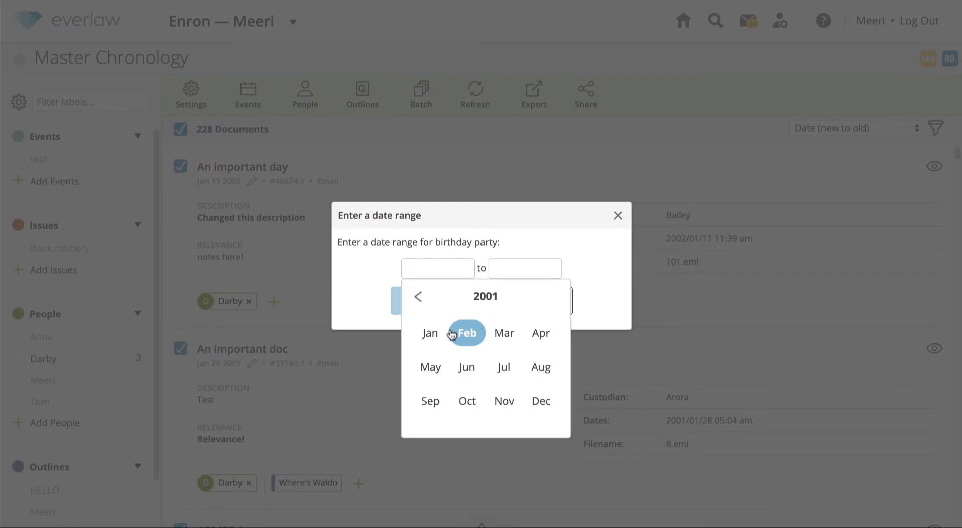
click(435, 333)
click(506, 377)
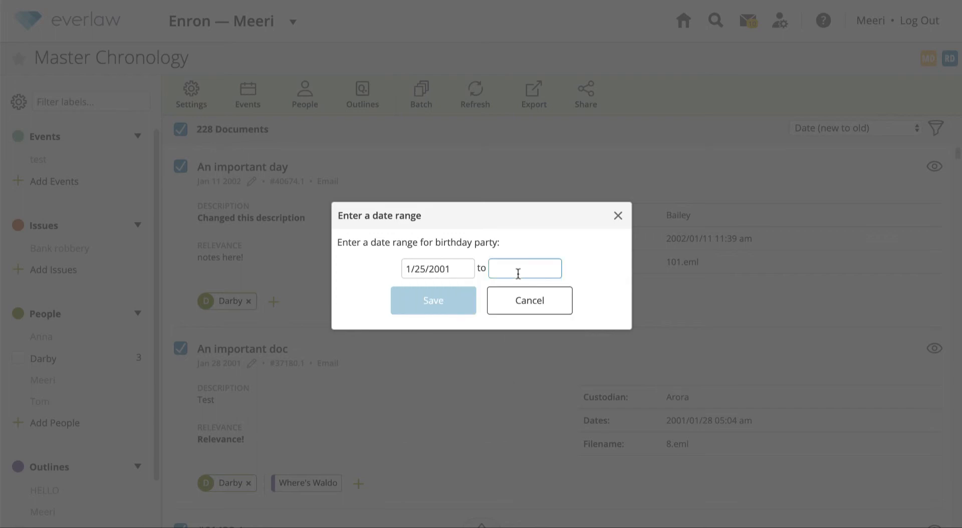
click(519, 271)
click(518, 333)
click(522, 333)
click(534, 398)
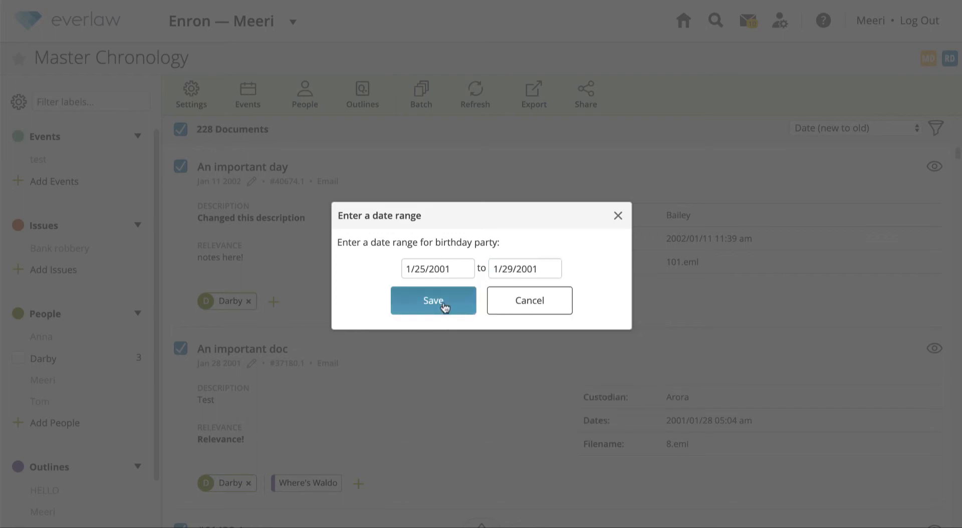
click(444, 303)
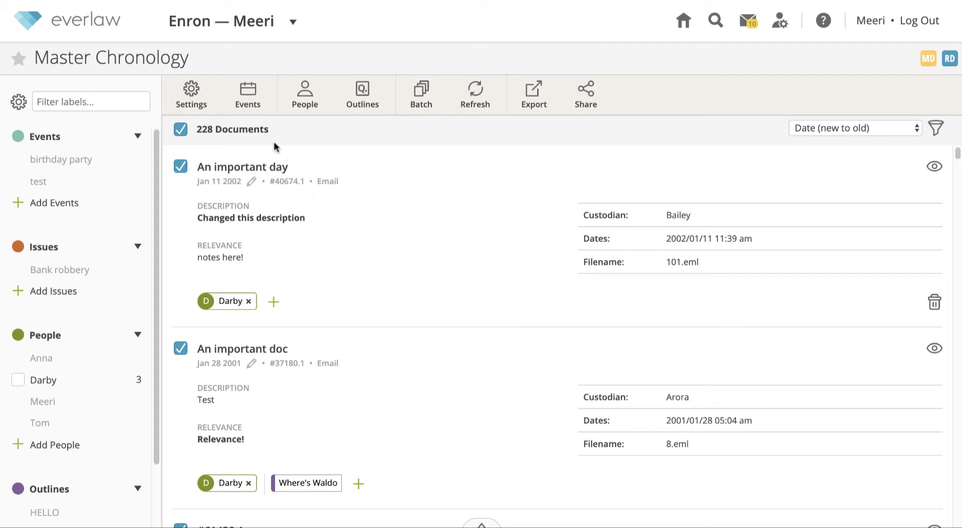
click(252, 106)
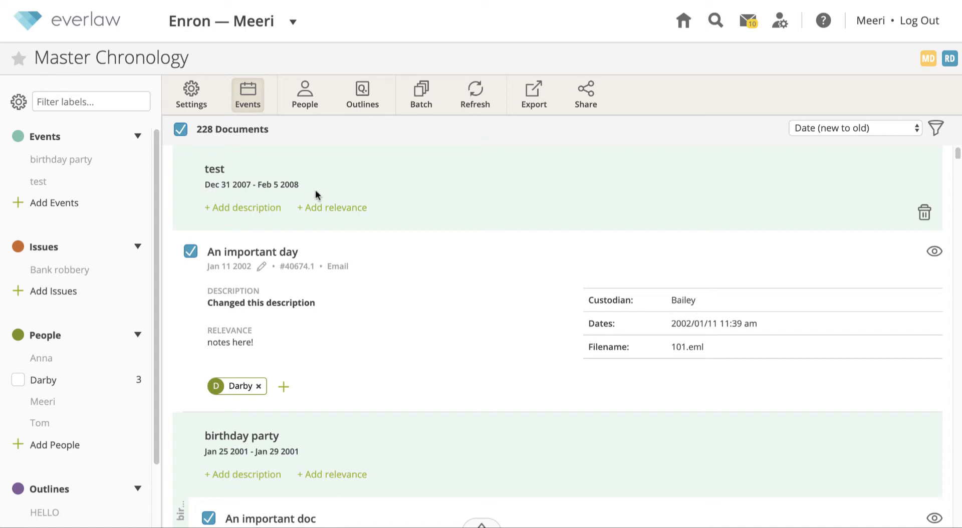
Scroll down to the birthday party event holding 'An important doc'
scroll(316, 195, down, 4)
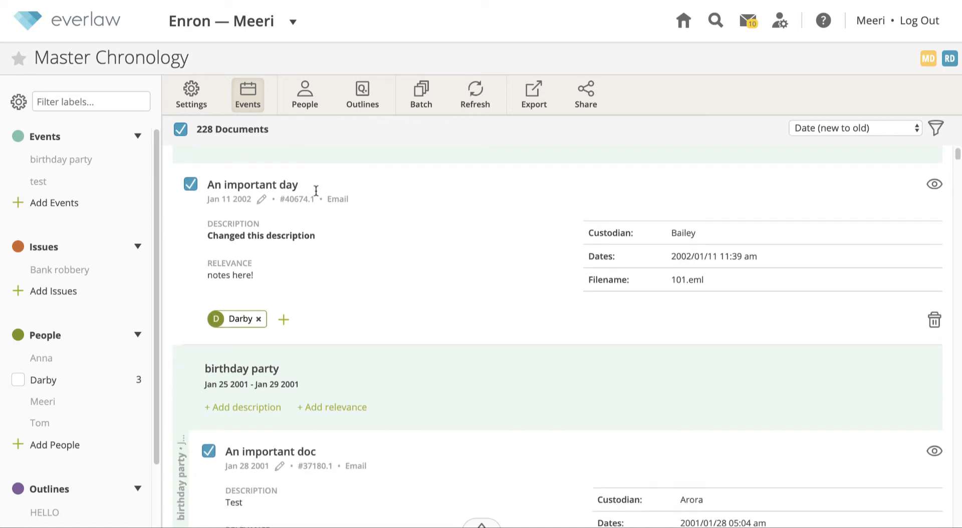
scroll(316, 194, down, 1)
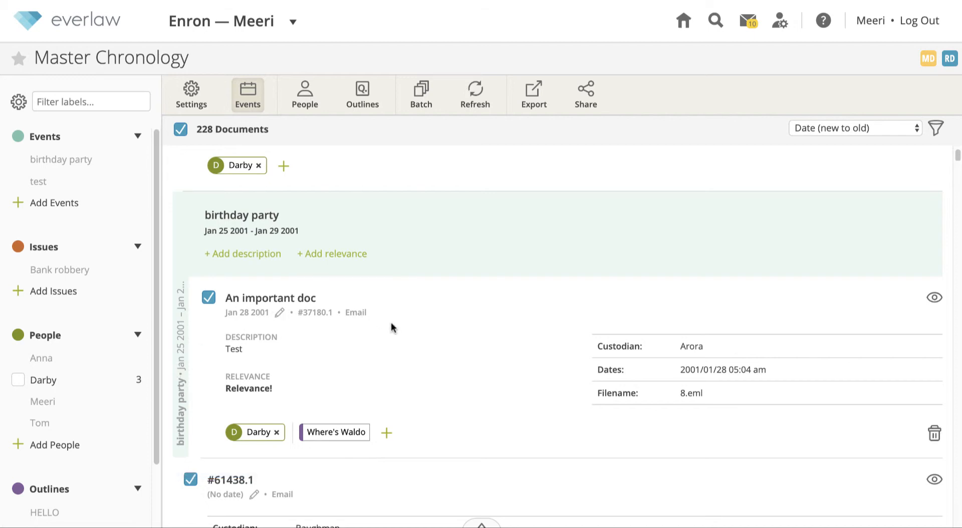
Give the birthday party event the description 'a multiple day event'
click(250, 255)
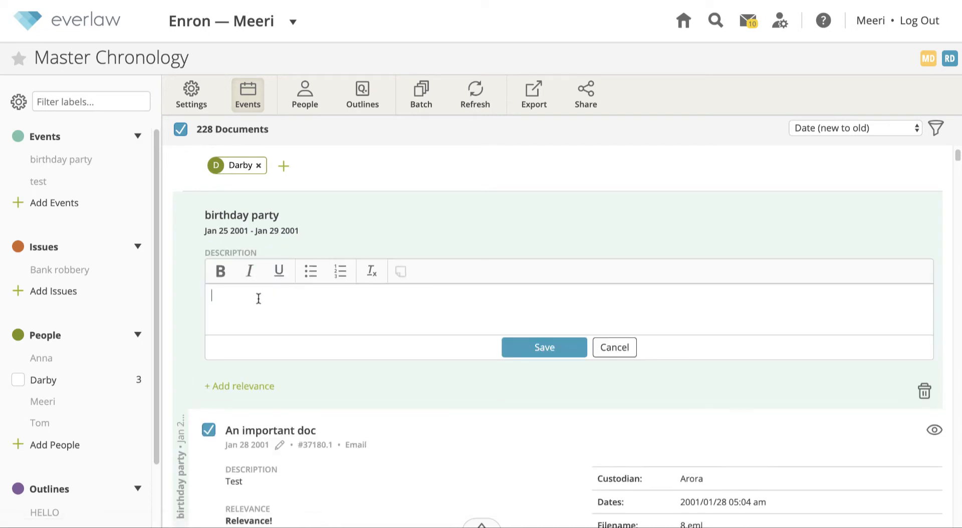
text(a multiple day event)
click(514, 346)
Delete the birthday party event from the chronology
mouse_move(654, 294)
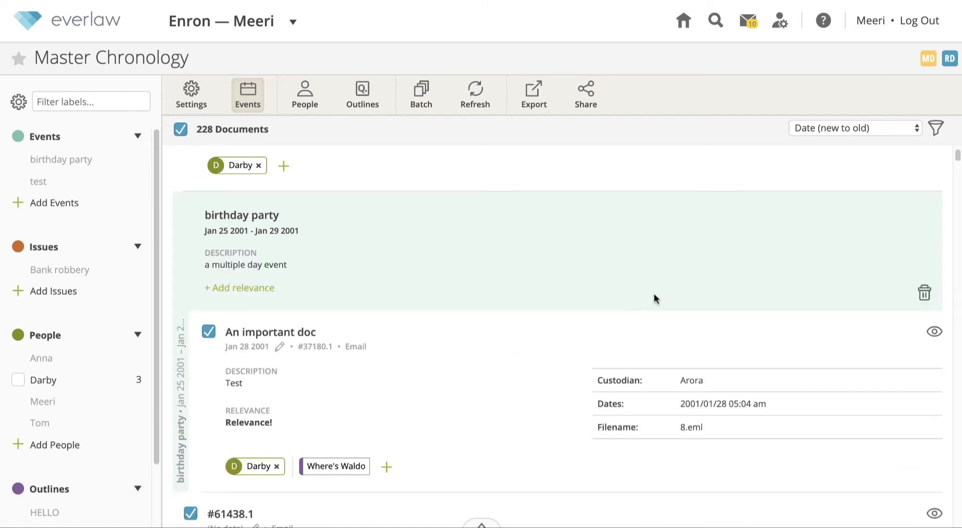
click(925, 296)
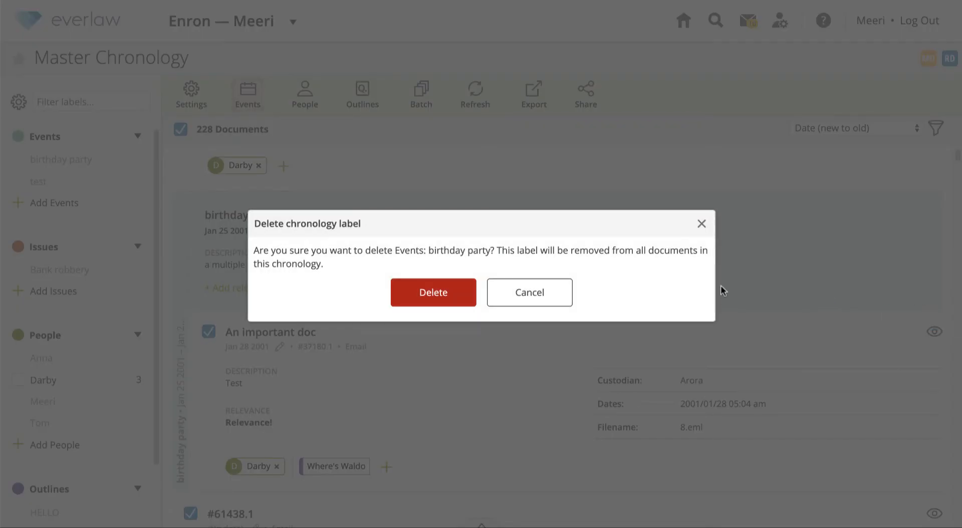
click(439, 289)
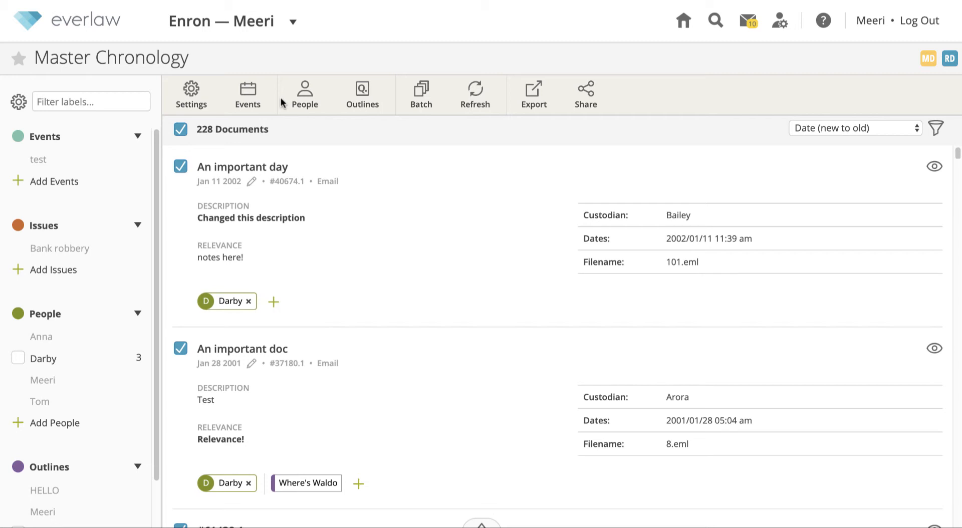
Add a new person profile in the People panel, entering the person's name
scroll(76, 426, down, 1)
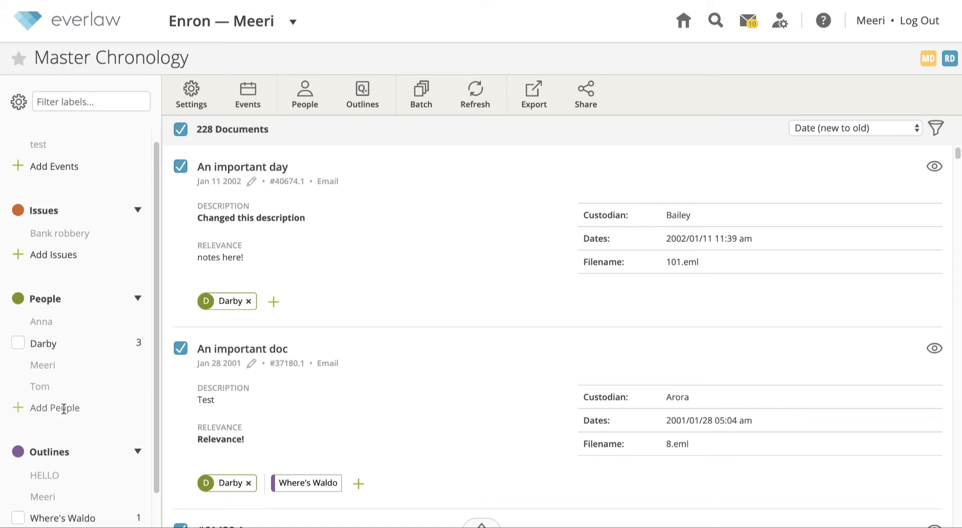
click(60, 408)
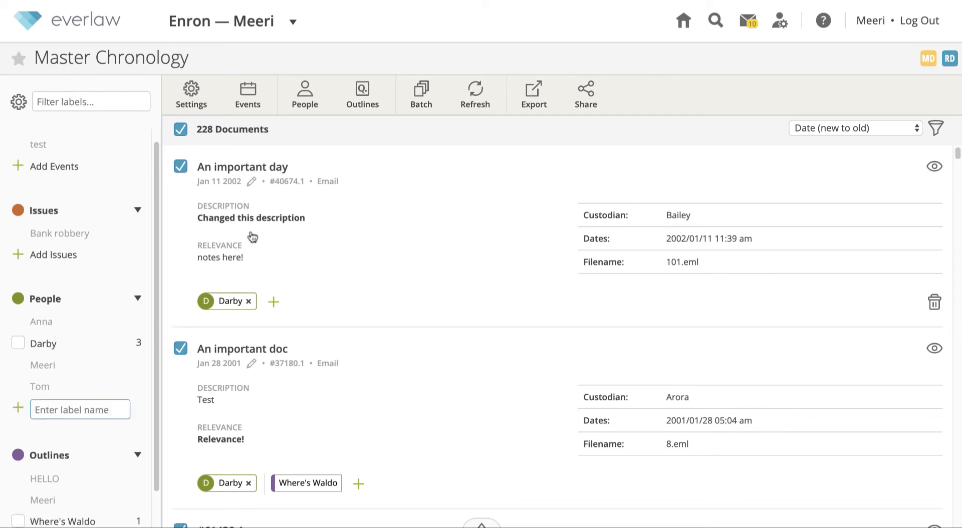
click(309, 106)
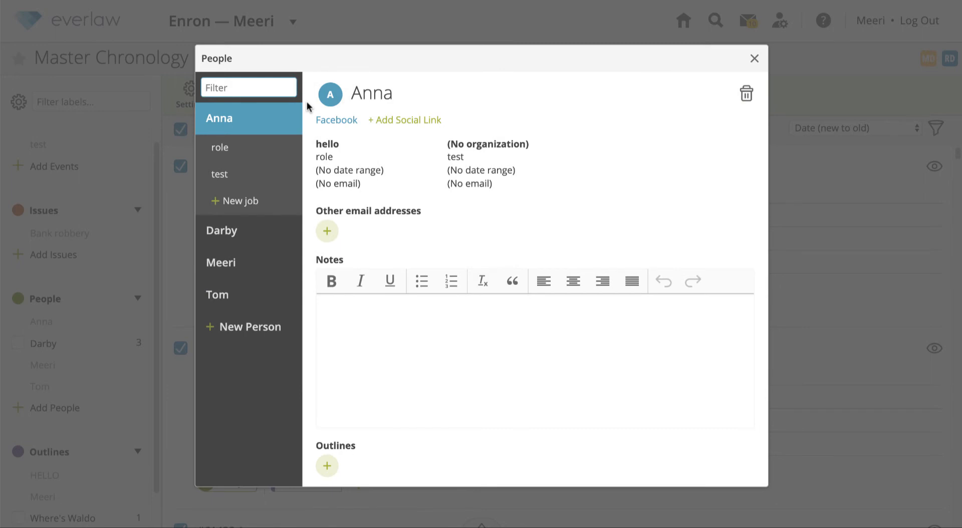
click(252, 329)
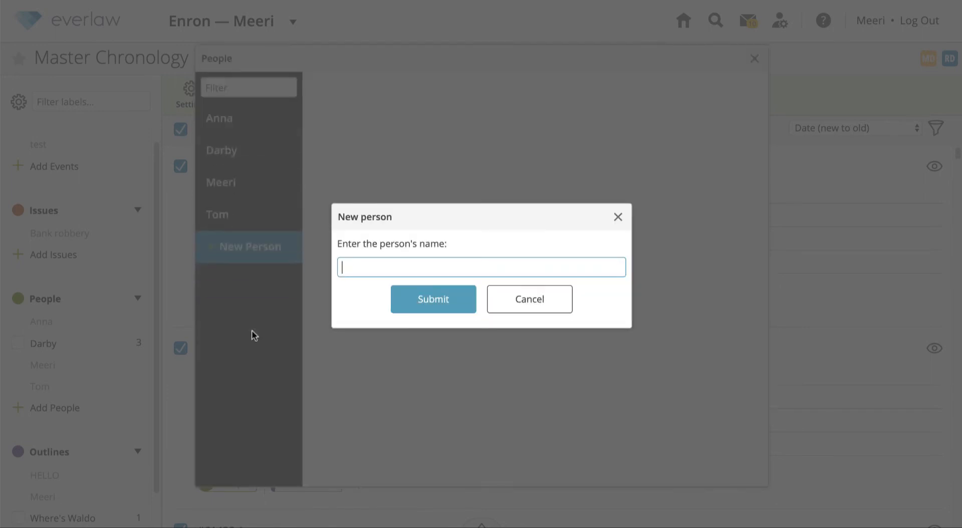
text(Lucas)
key(Return)
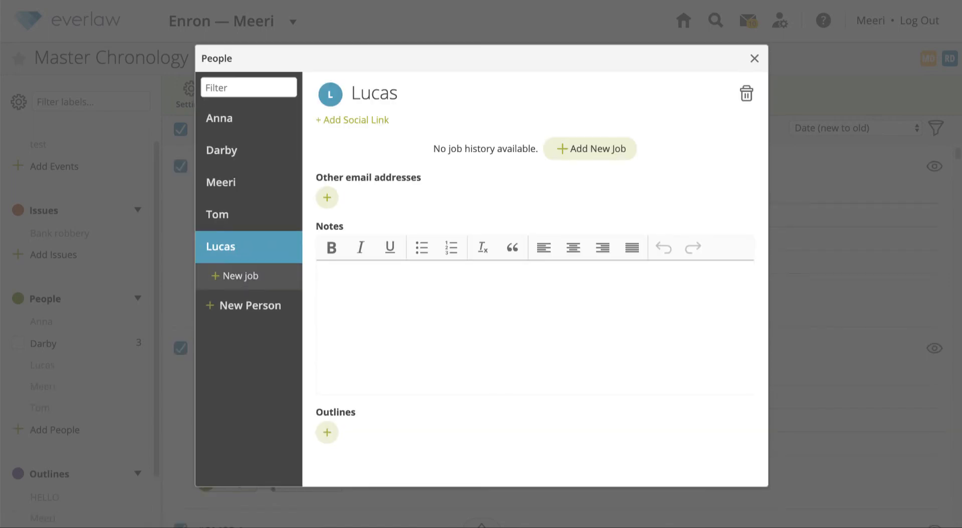
Add an extra e-mail address to the new person's profile
click(330, 95)
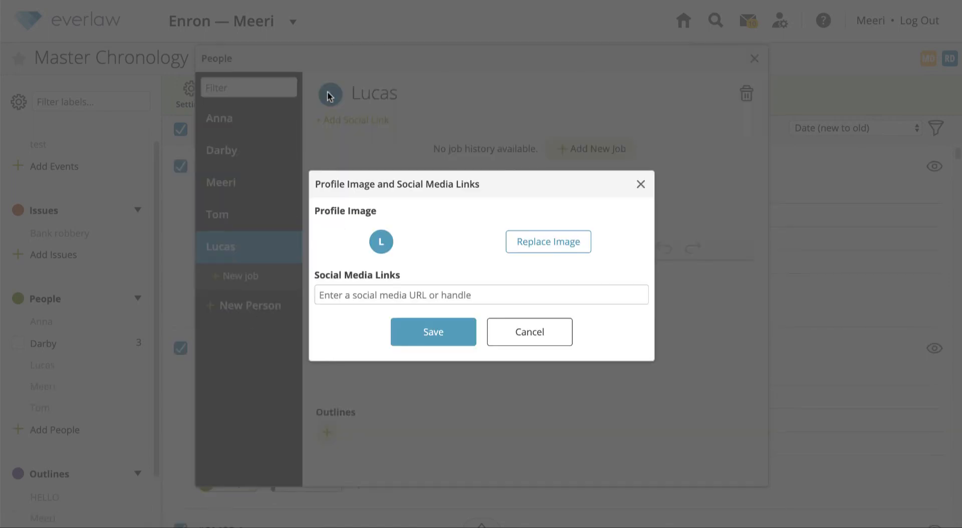
click(529, 332)
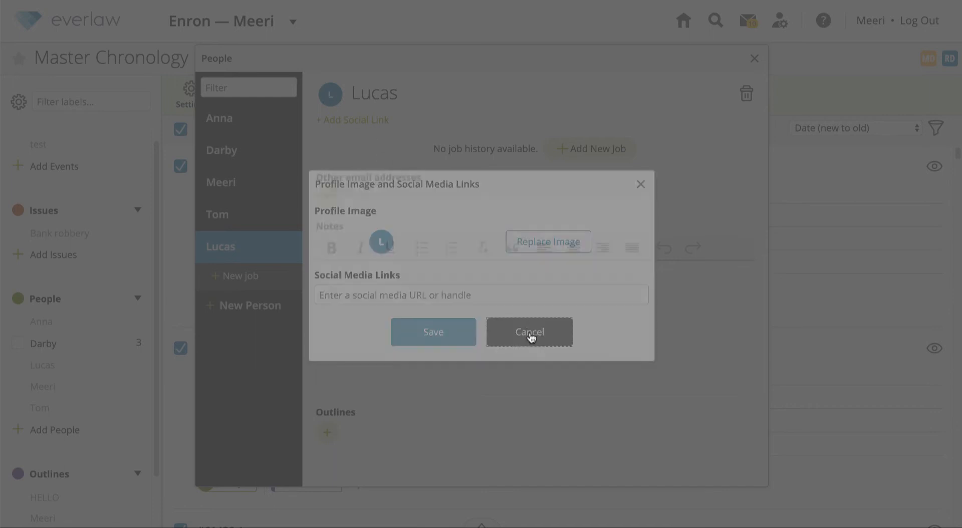
click(326, 199)
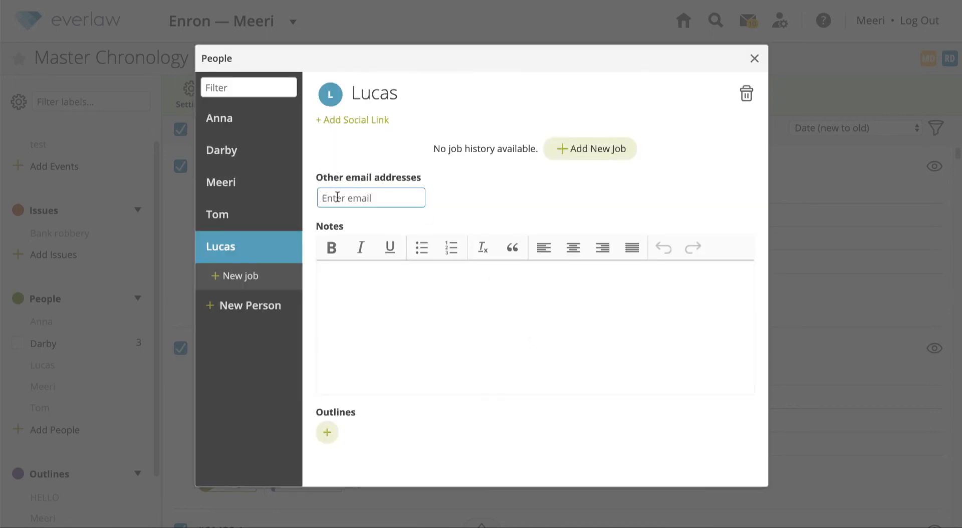
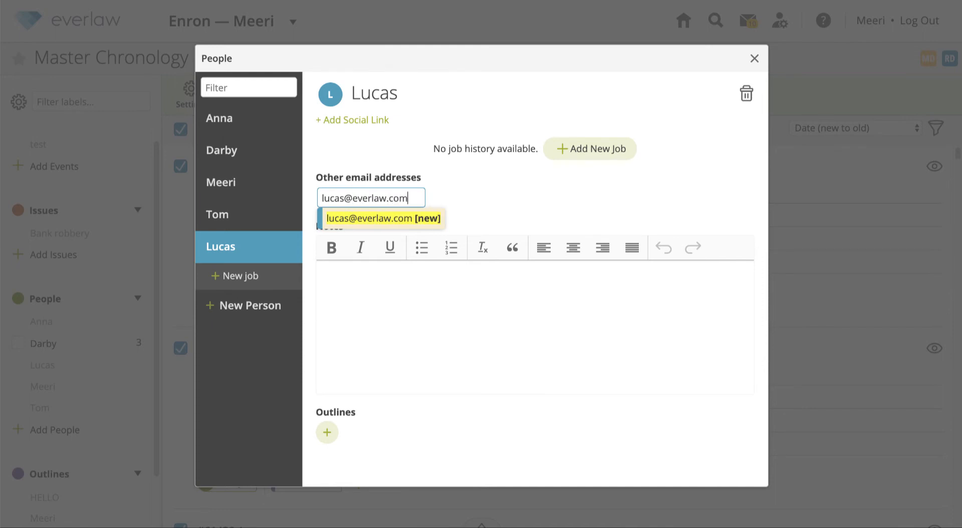
key(Return)
click(606, 223)
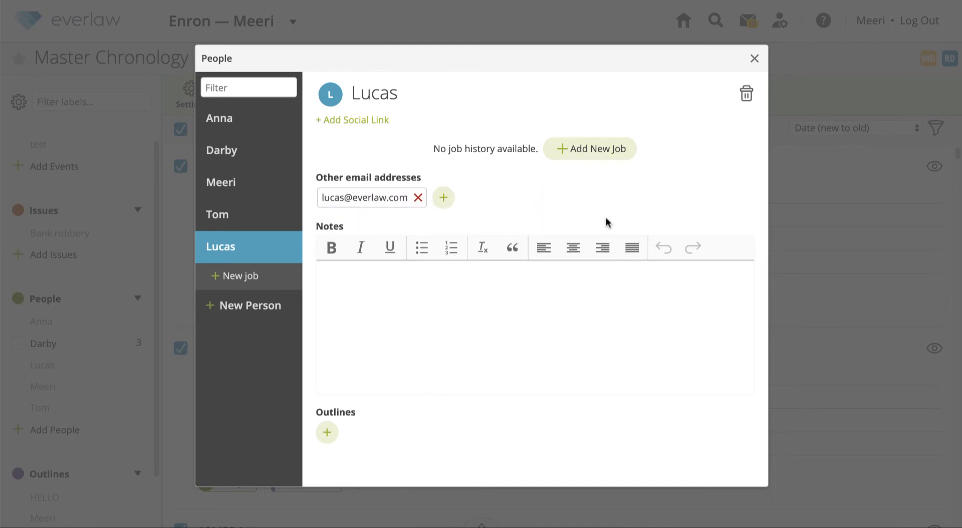
Link the person to the Where's Waldo outline and start a blank job entry
click(329, 433)
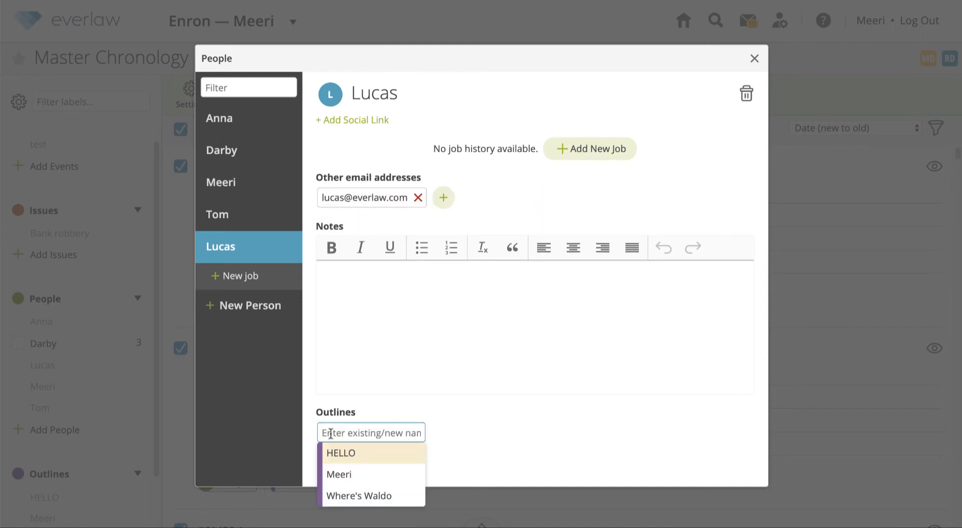
click(351, 494)
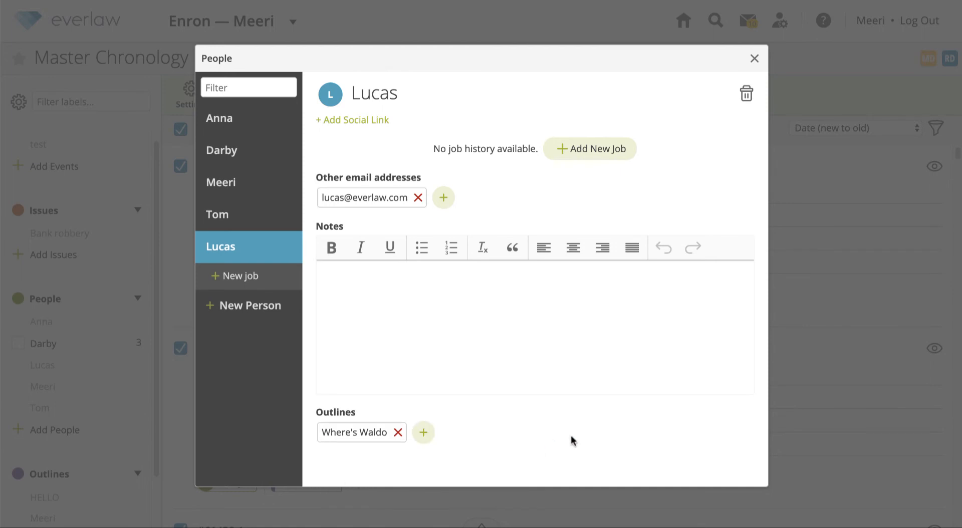
click(269, 278)
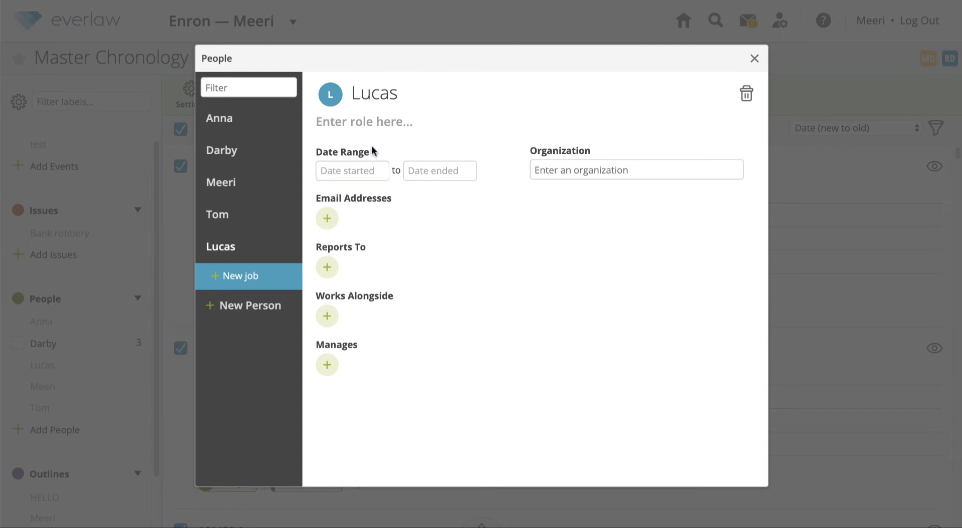
Add an Investigator job dated 6/19/2001 to 6/14/2006 to the person's profile
click(380, 120)
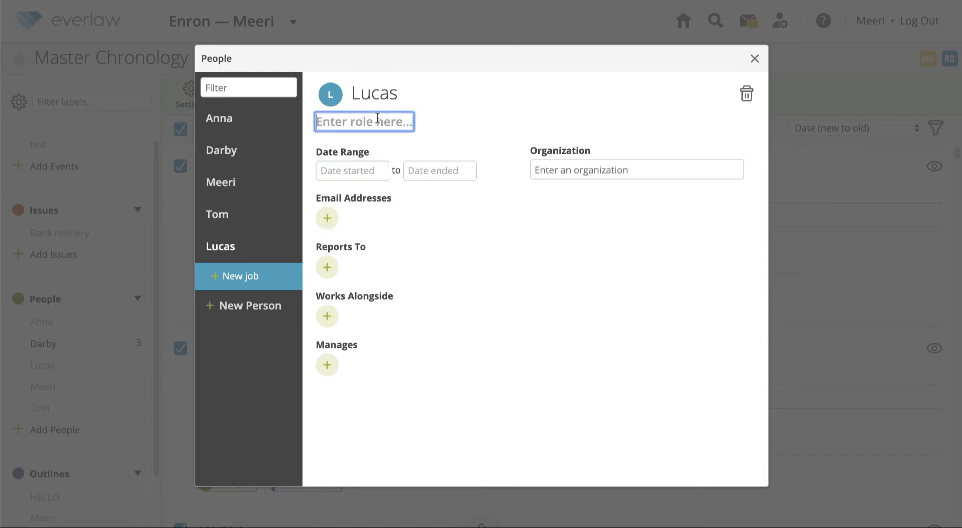
text(Investigator)
key(Return)
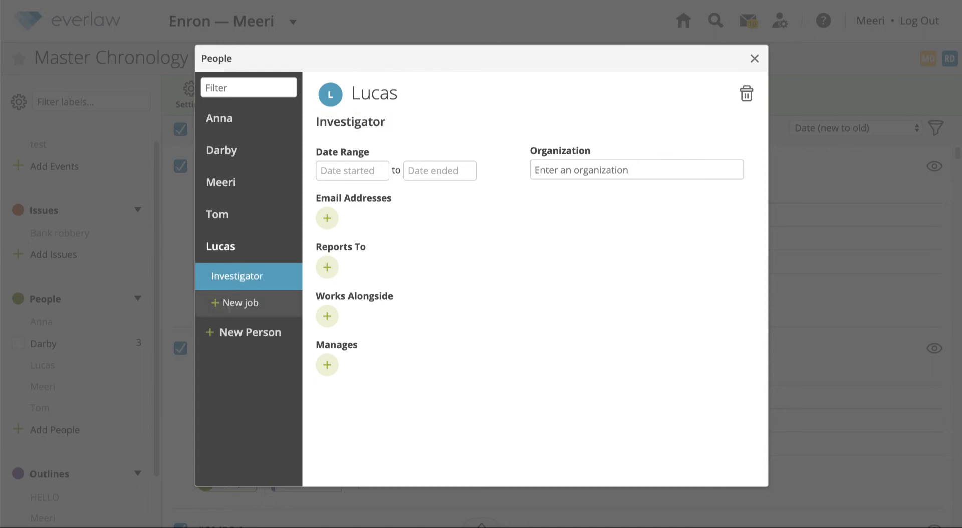
click(358, 171)
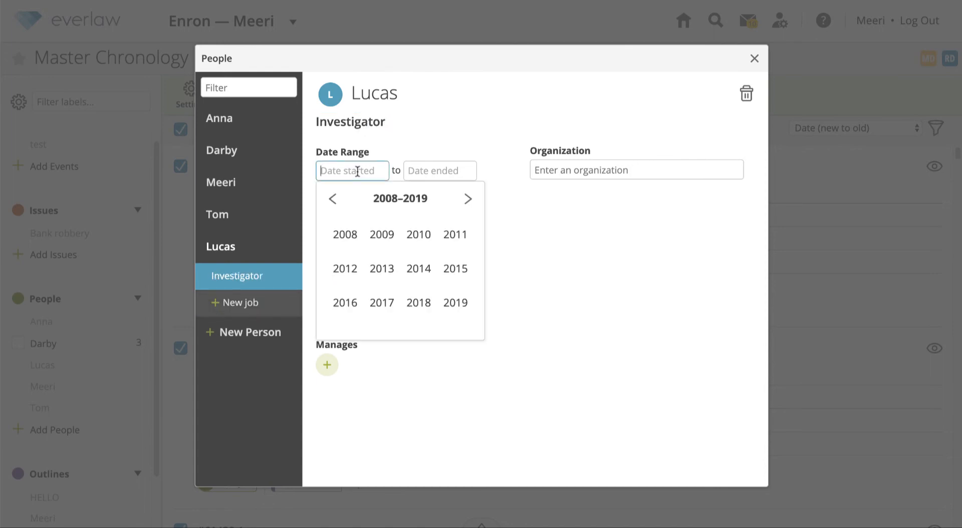
click(332, 198)
click(382, 269)
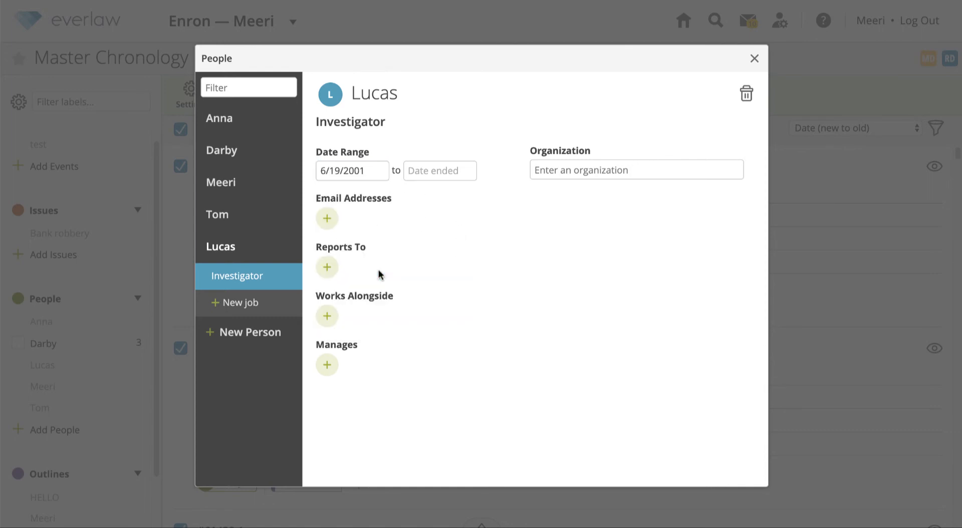
click(440, 173)
click(471, 268)
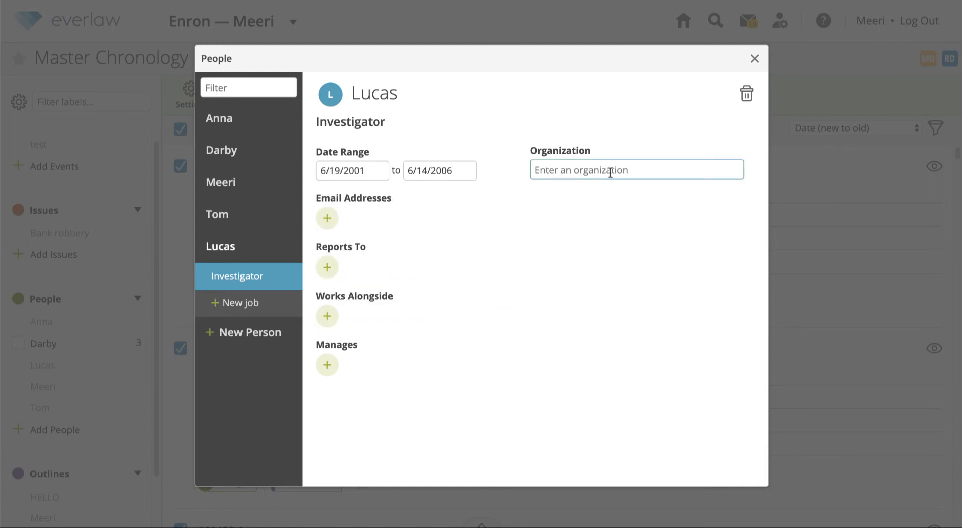
Enter a job e-mail address and set the person to report to the first listed colleague
click(328, 219)
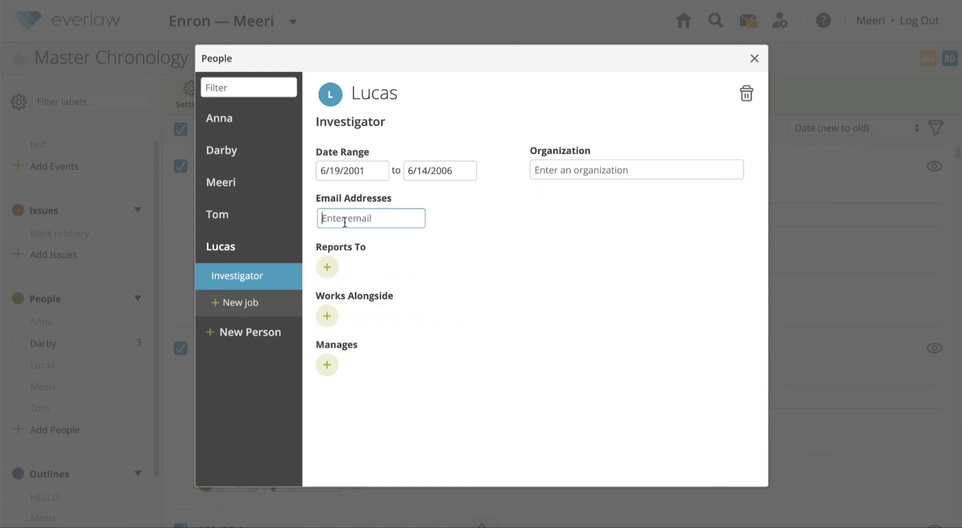
key(Return)
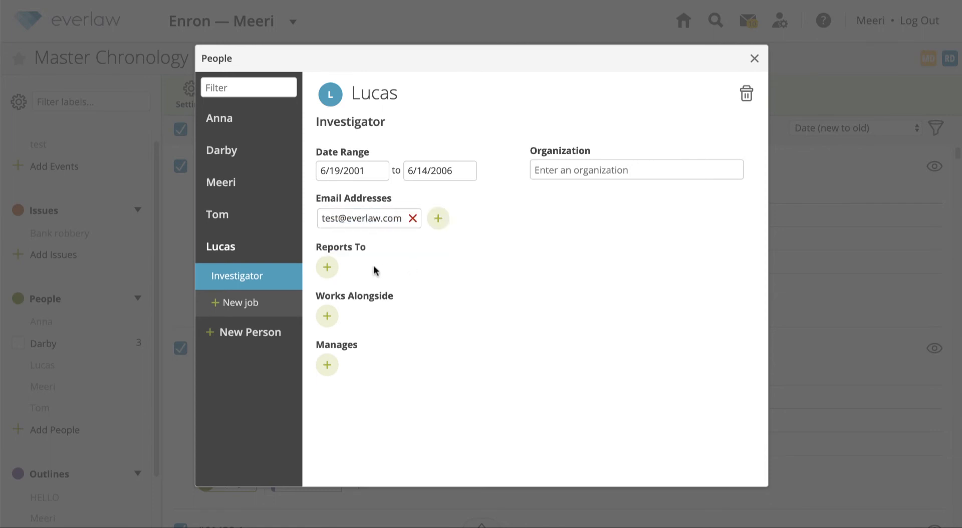
click(327, 267)
click(335, 290)
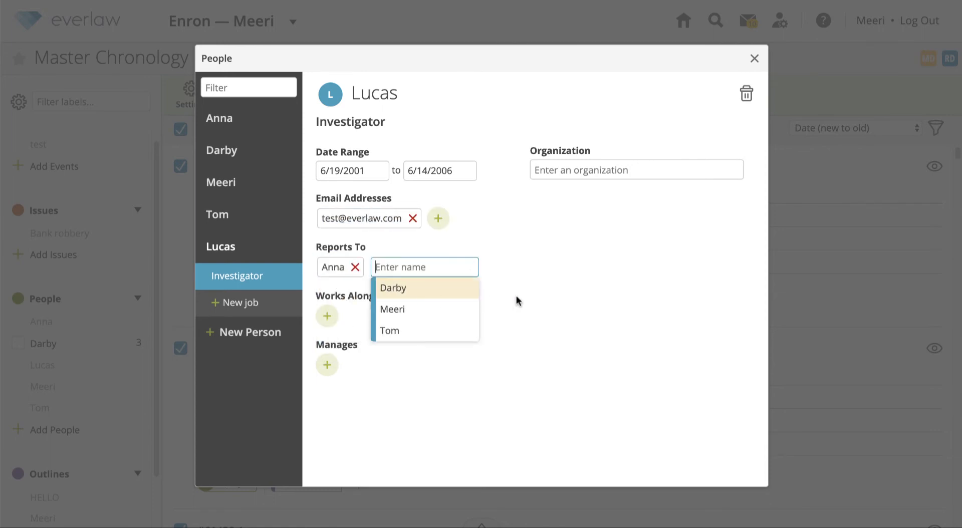
click(571, 299)
Add two colleagues under Works Alongside and one person under Manages
click(328, 317)
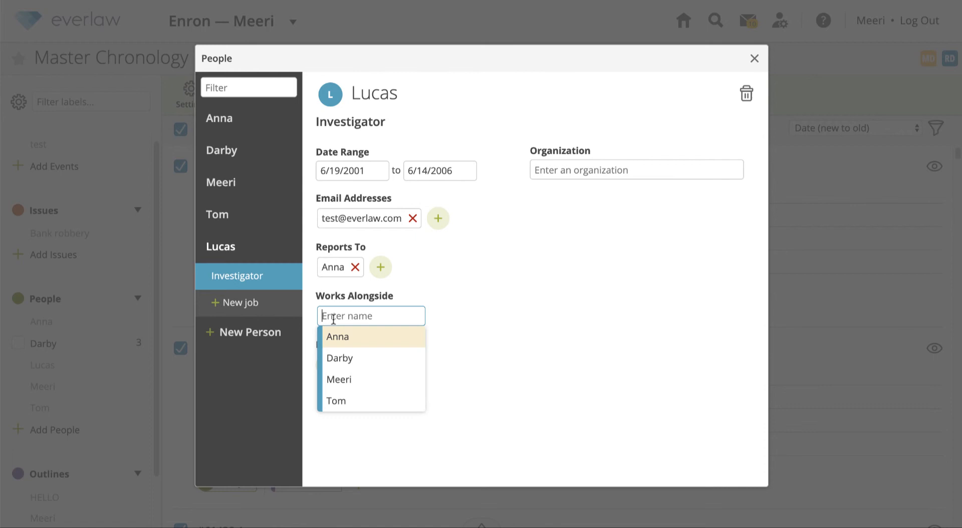
click(369, 357)
click(408, 362)
click(365, 419)
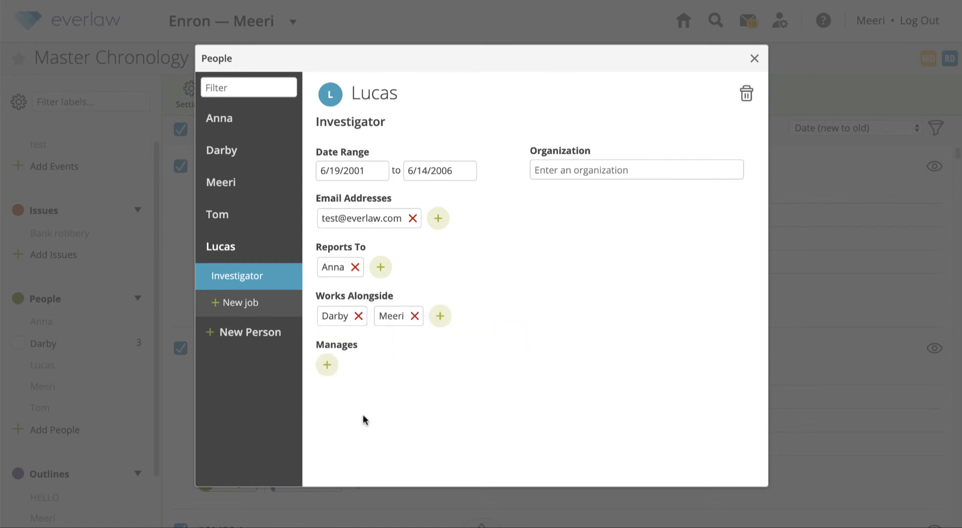
click(328, 365)
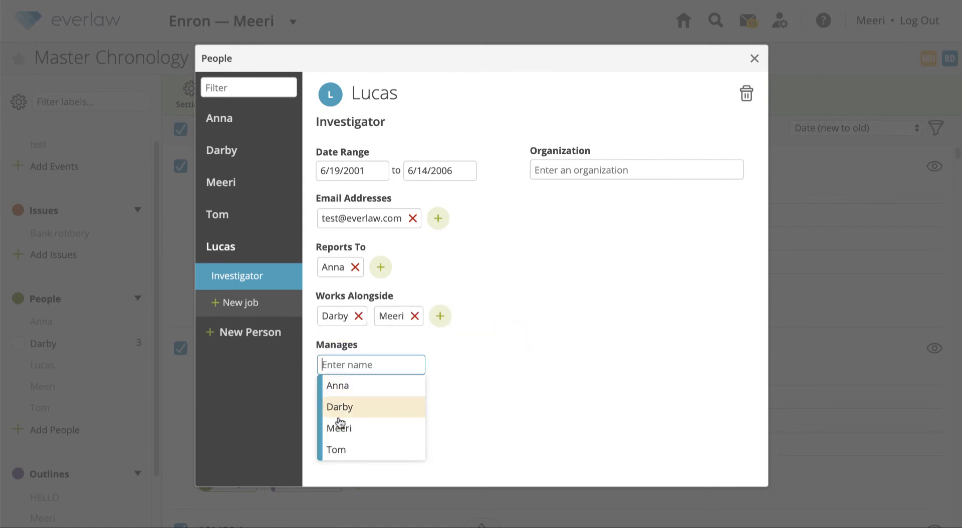
click(344, 450)
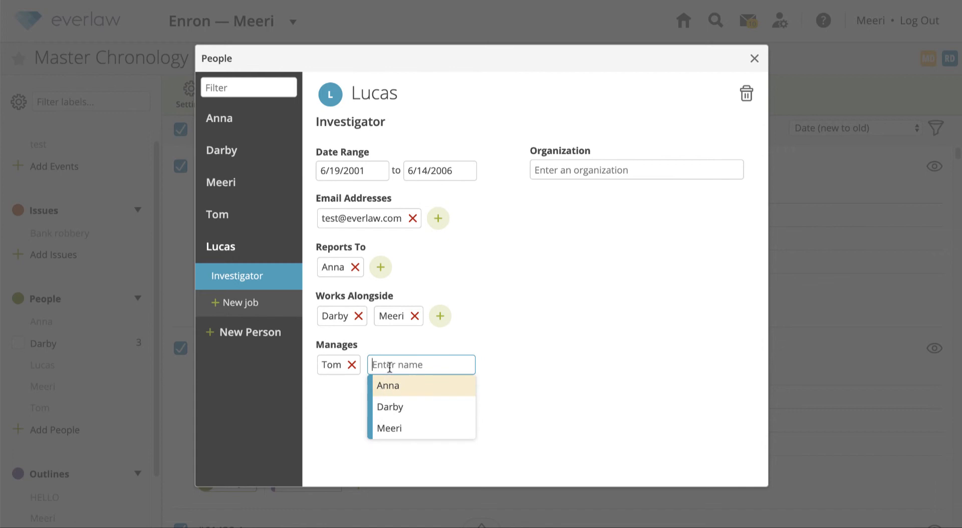
text(Byron)
key(ctrl+a)
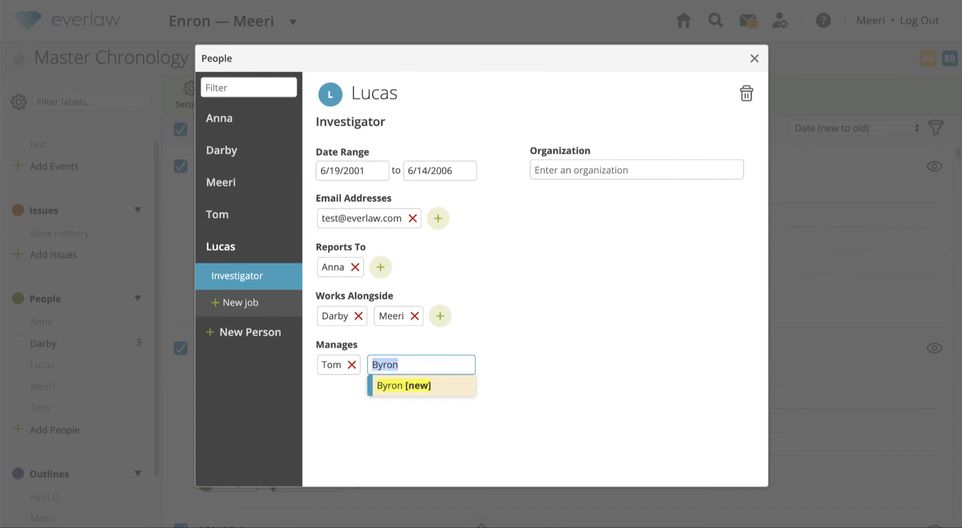
key(BackSpace)
click(343, 408)
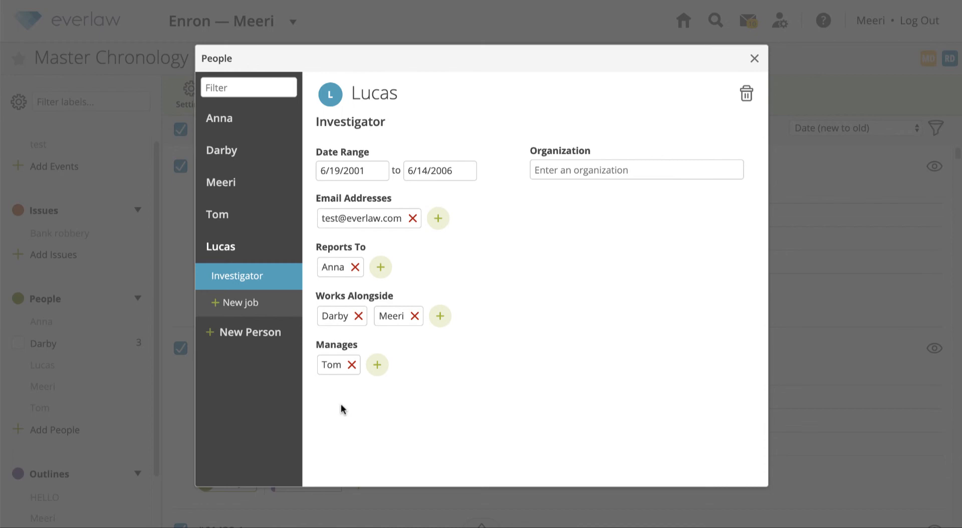
Delete the Investigator job, confirm, and close the People window
click(746, 94)
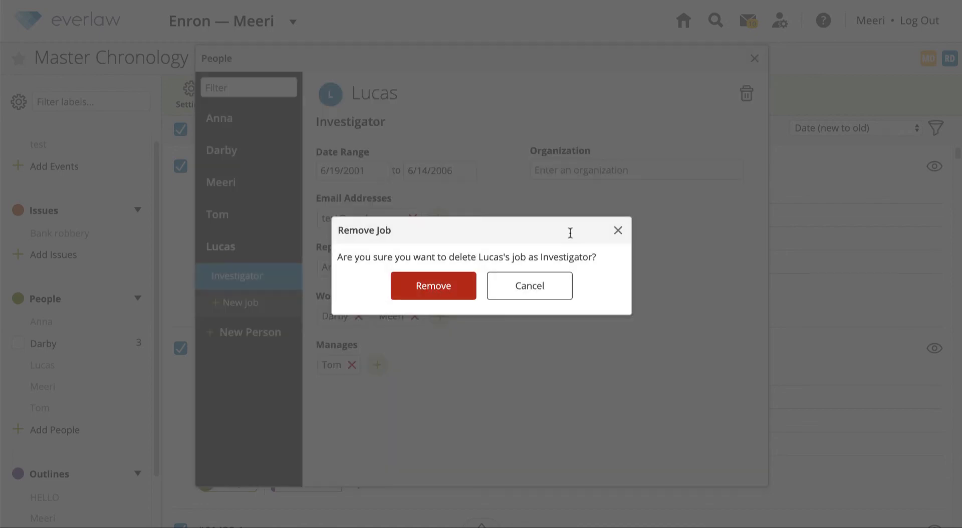
click(434, 287)
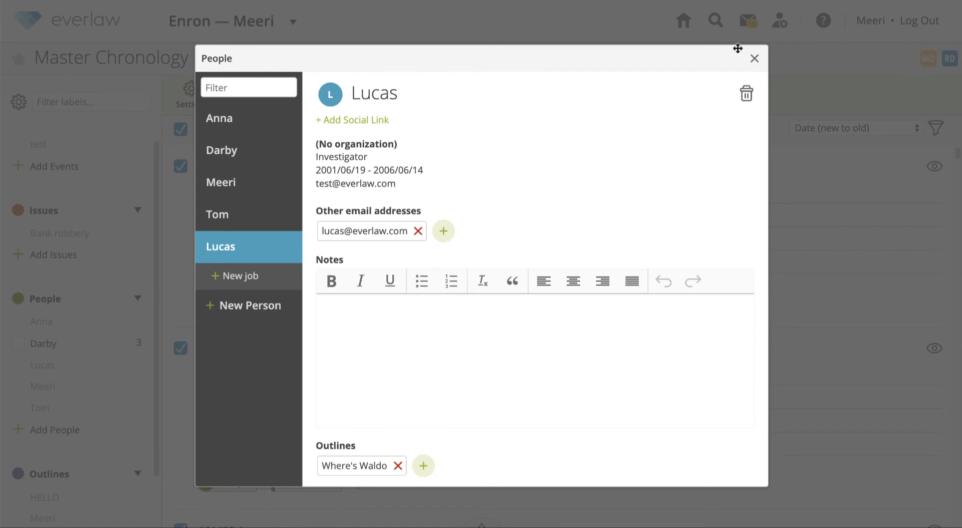
click(754, 59)
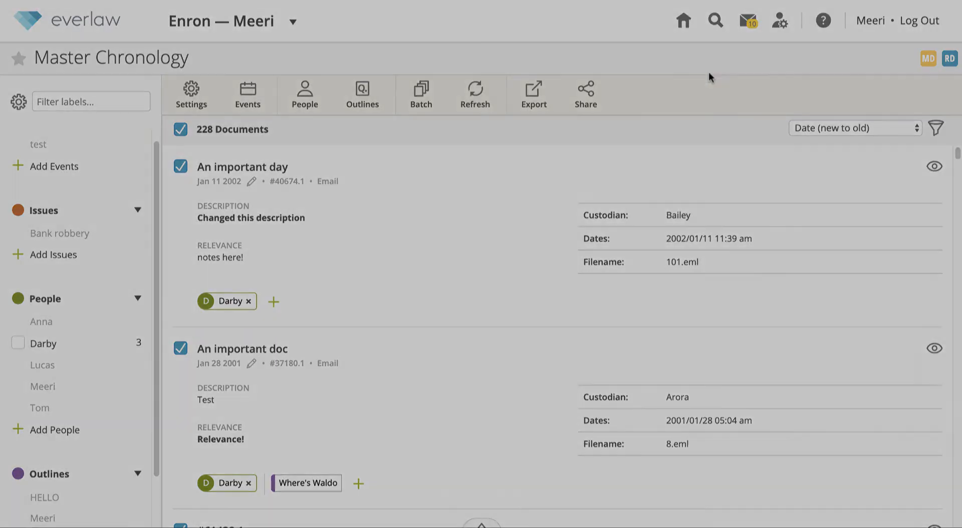
Create an outline named 'A new Outline' and view the outlines as cards
scroll(75, 401, down, 2)
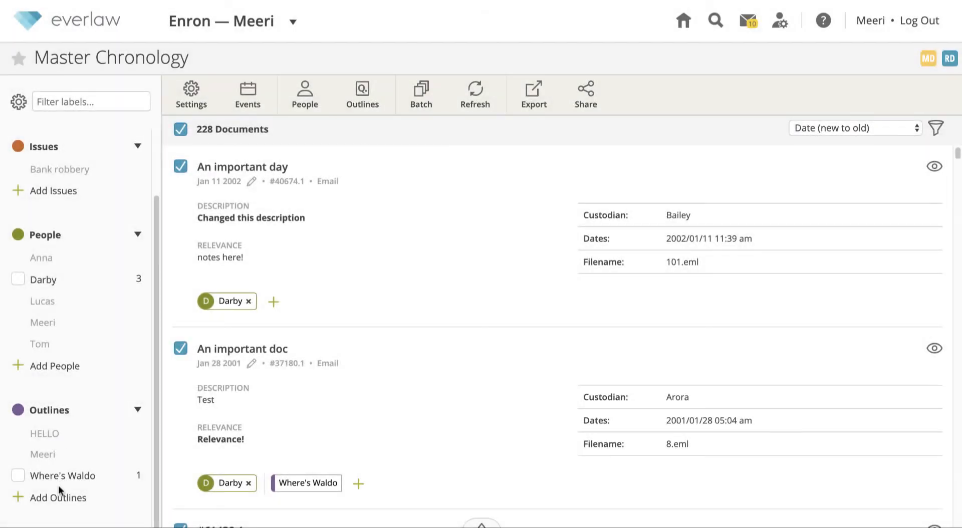
click(59, 498)
text(A new Outline)
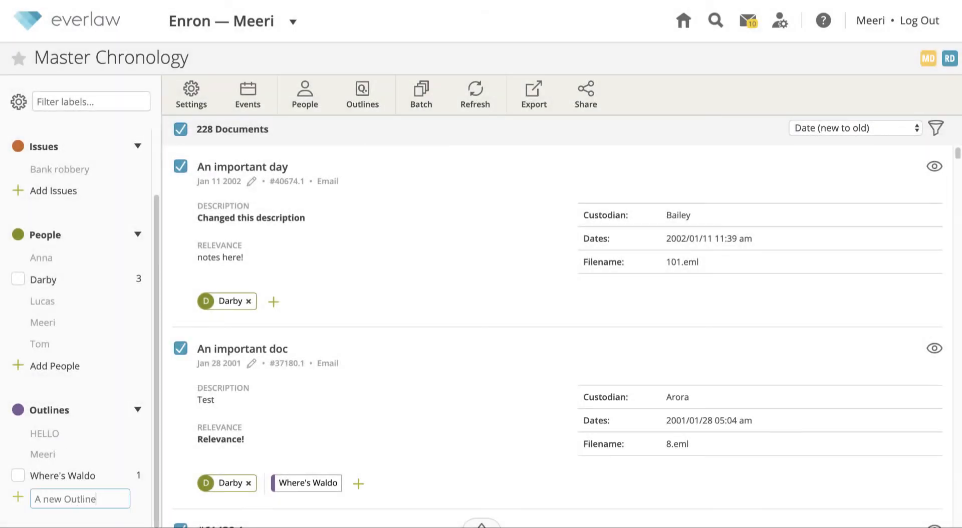
key(Return)
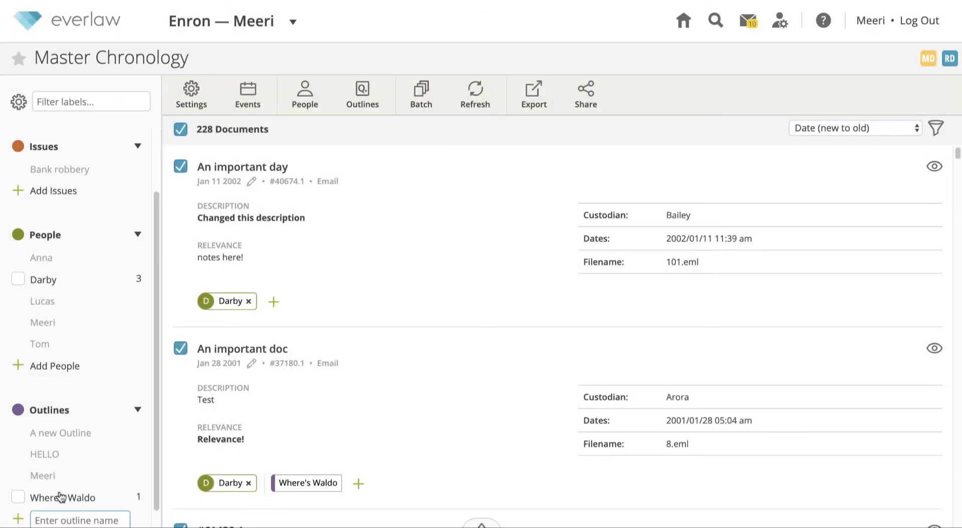
click(354, 100)
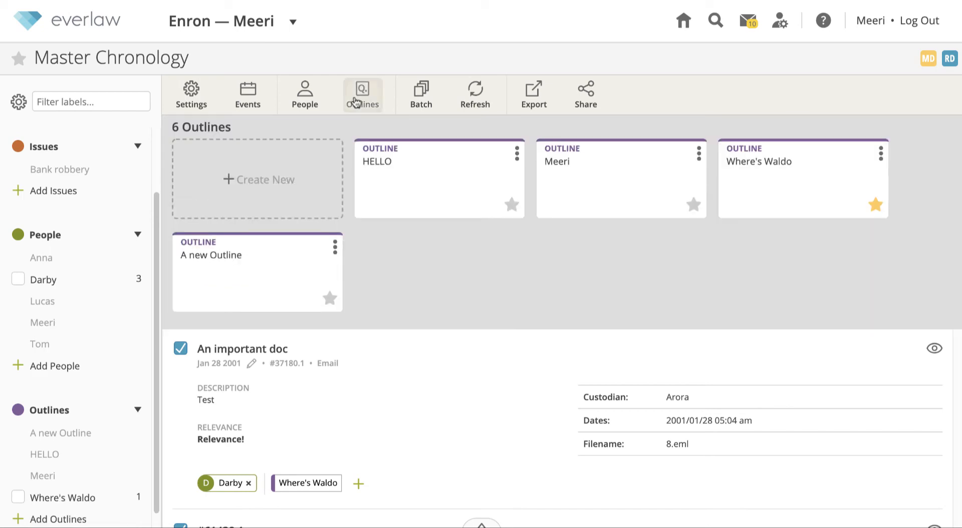
click(256, 215)
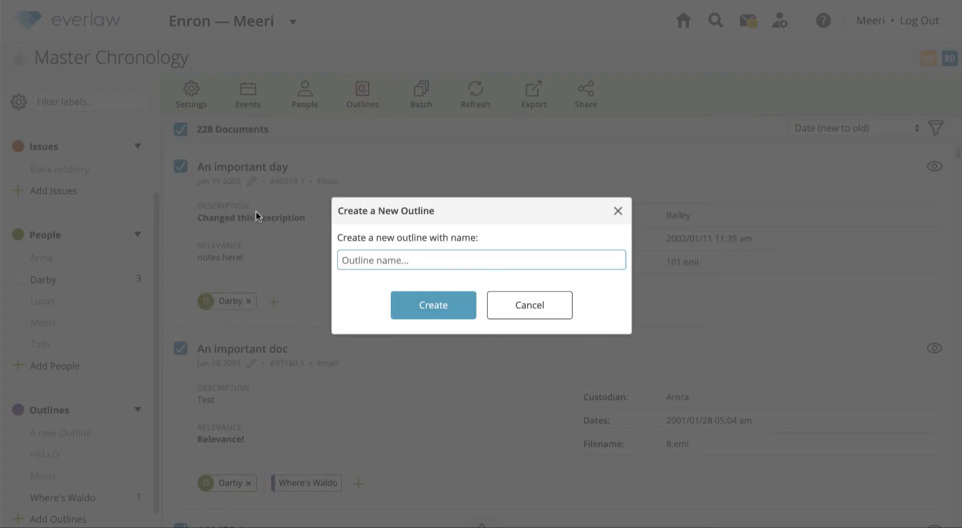
click(495, 302)
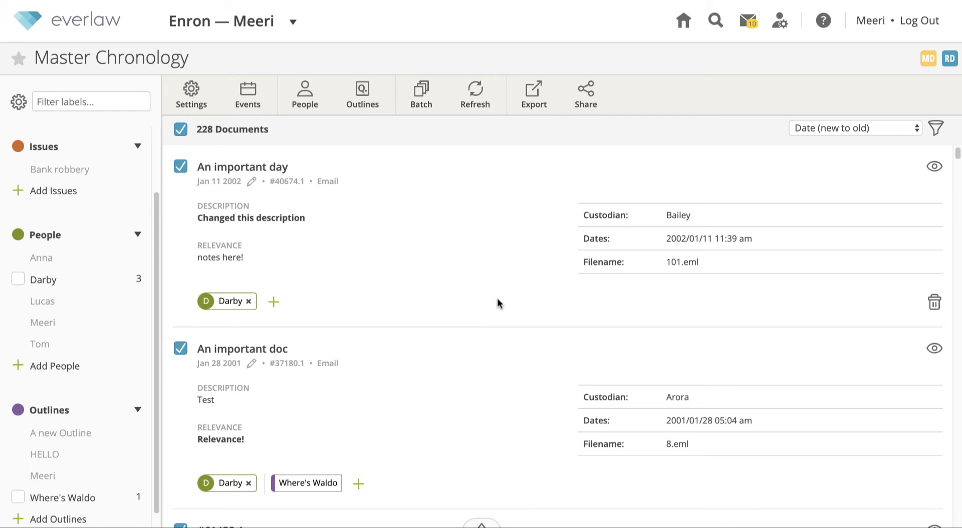
Tag the 'An important day' entry with the 'A new Outline' label
click(273, 295)
click(327, 213)
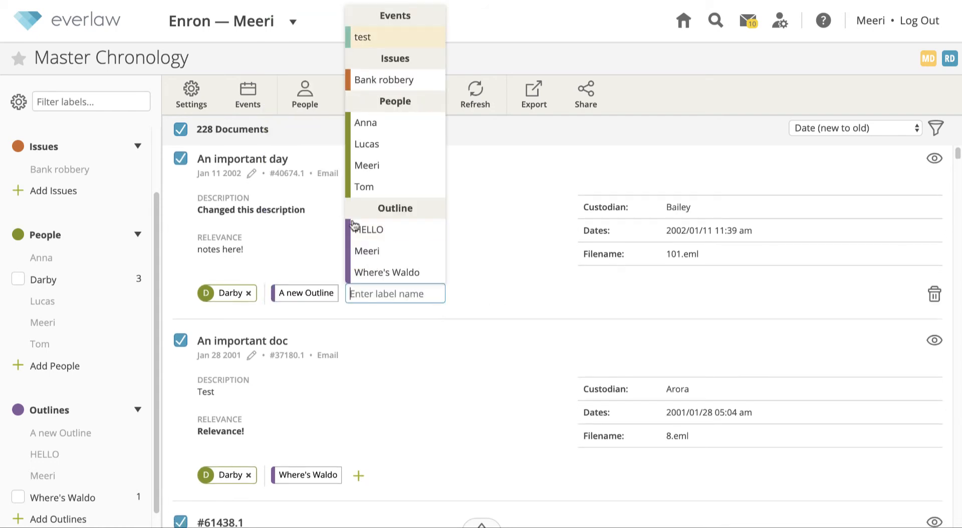
click(462, 259)
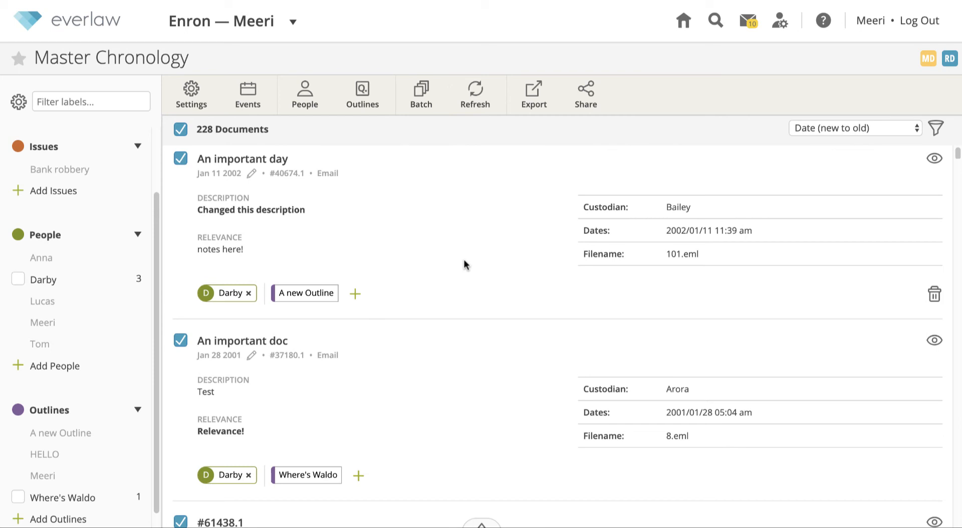
Add the #, ABC and TEST Bates prefixes to the produced version priorities
click(296, 293)
click(191, 96)
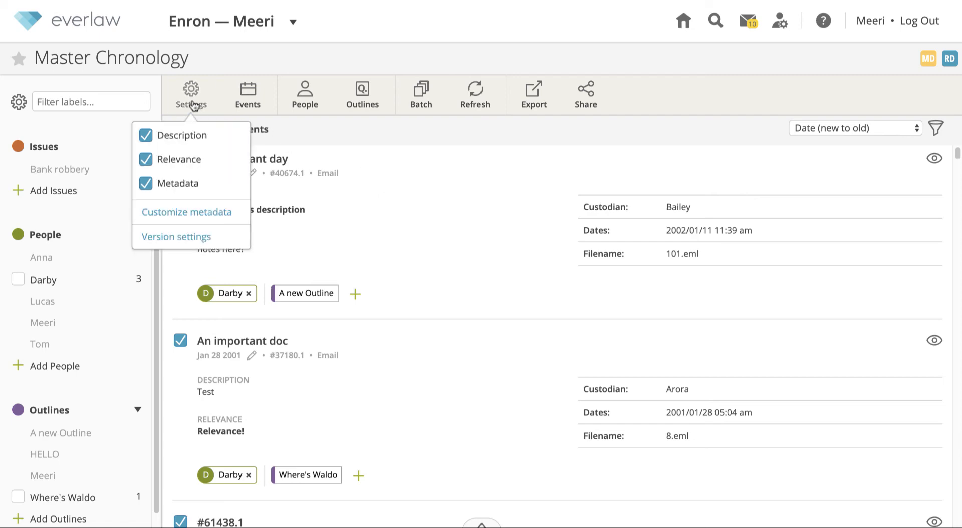
click(203, 238)
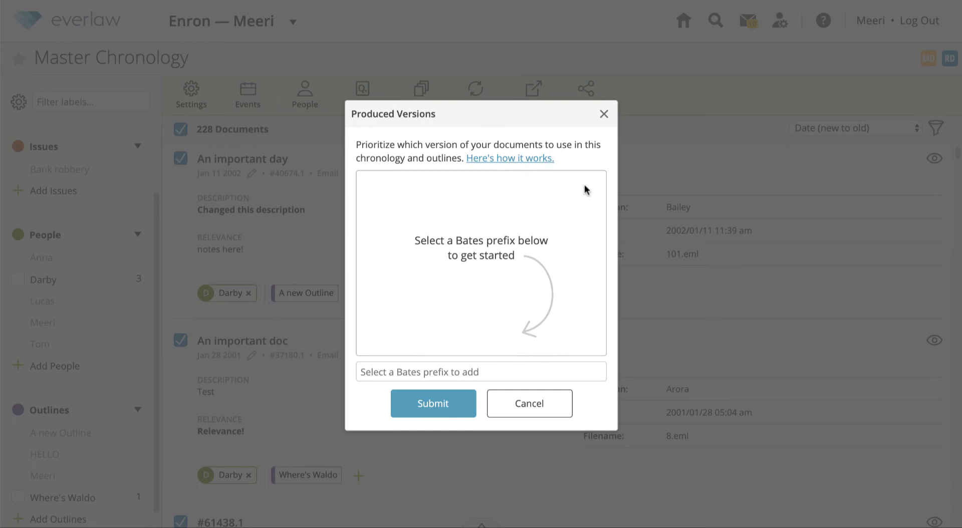
click(457, 371)
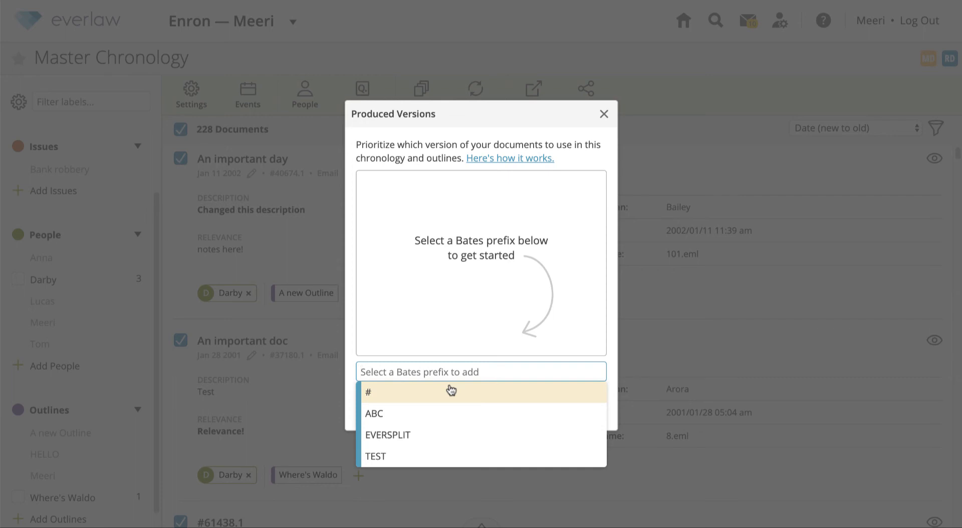
click(451, 391)
click(450, 374)
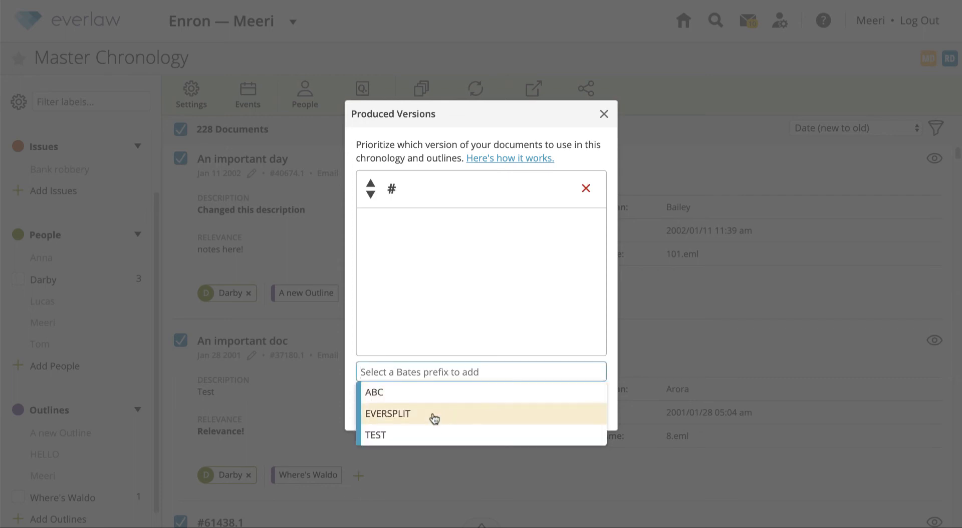
click(433, 392)
click(431, 372)
click(428, 416)
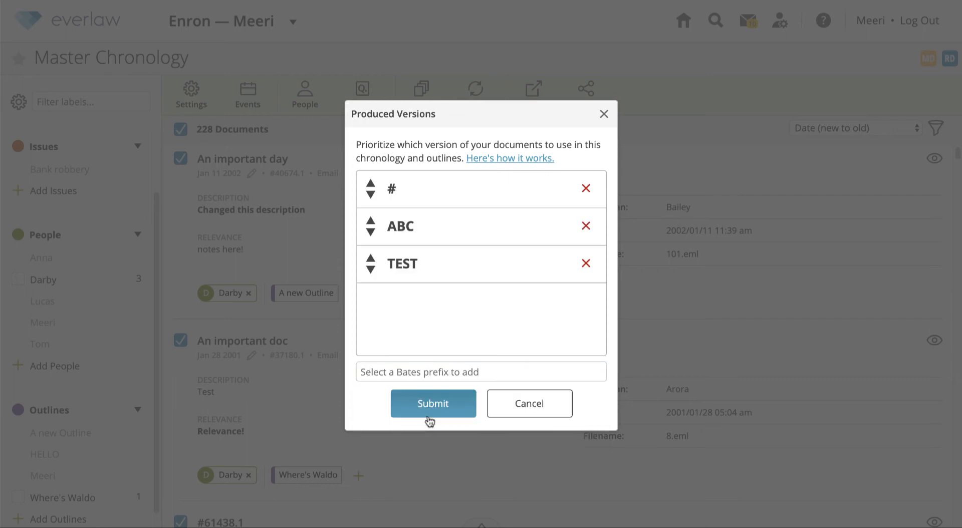
Move ABC above #, remove TEST, and save the priorities
click(371, 222)
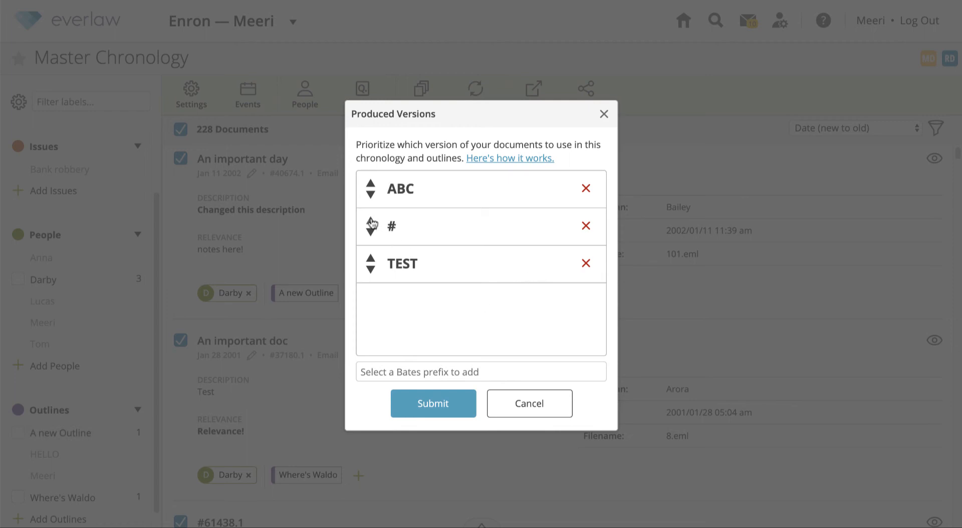
click(586, 264)
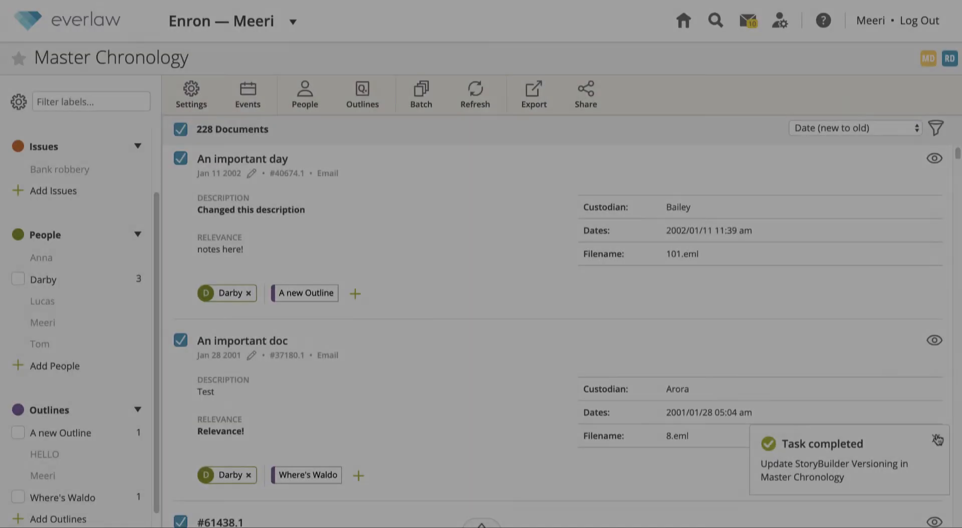
click(937, 440)
scroll(895, 373, down, 2)
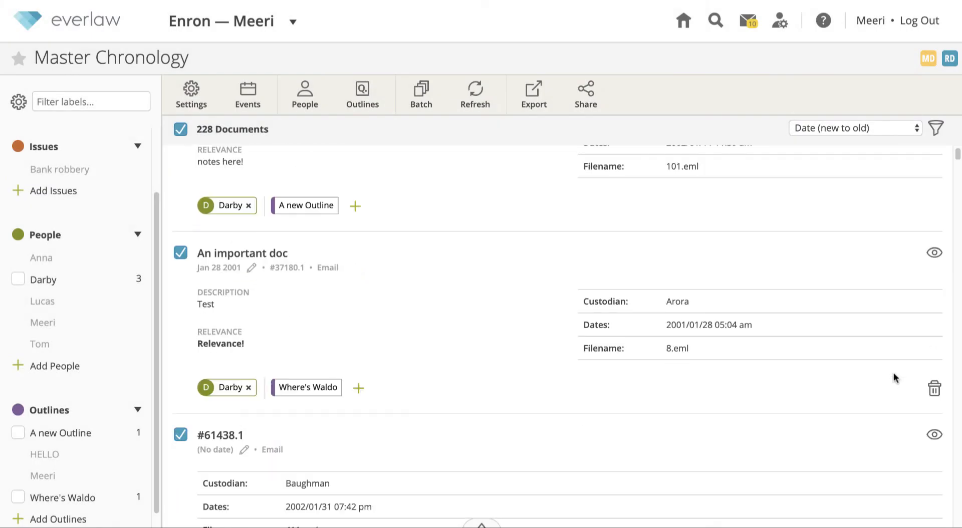
Remove document #37180.1 from the chronology, then restore it with Undo
click(933, 389)
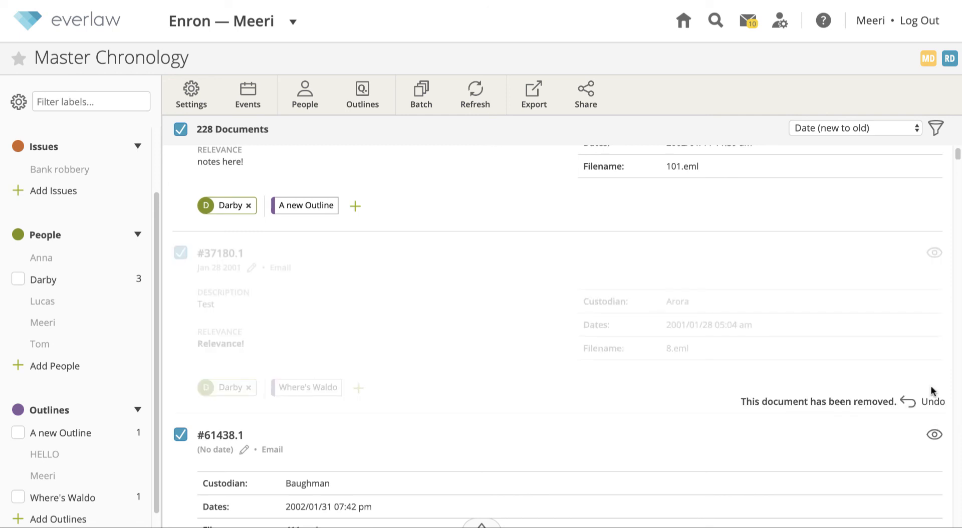
scroll(934, 391, down, 1)
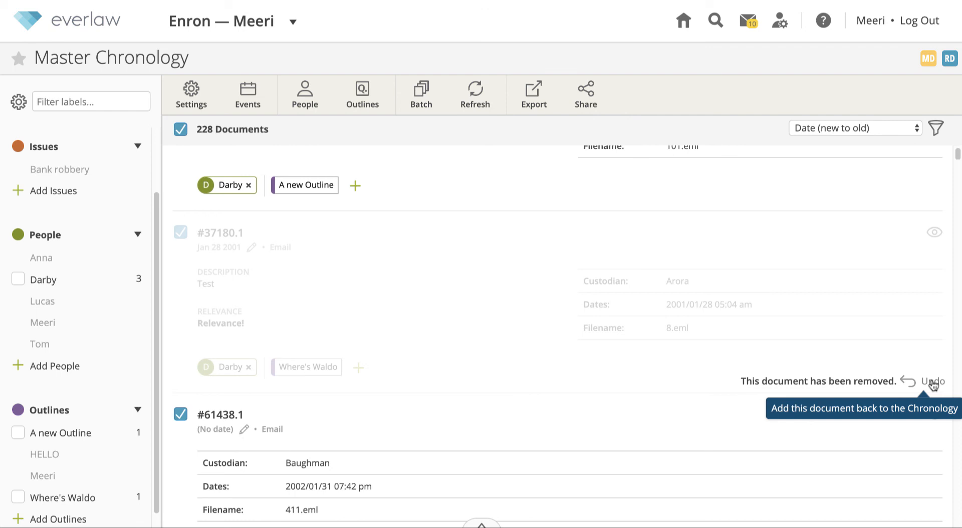
click(934, 383)
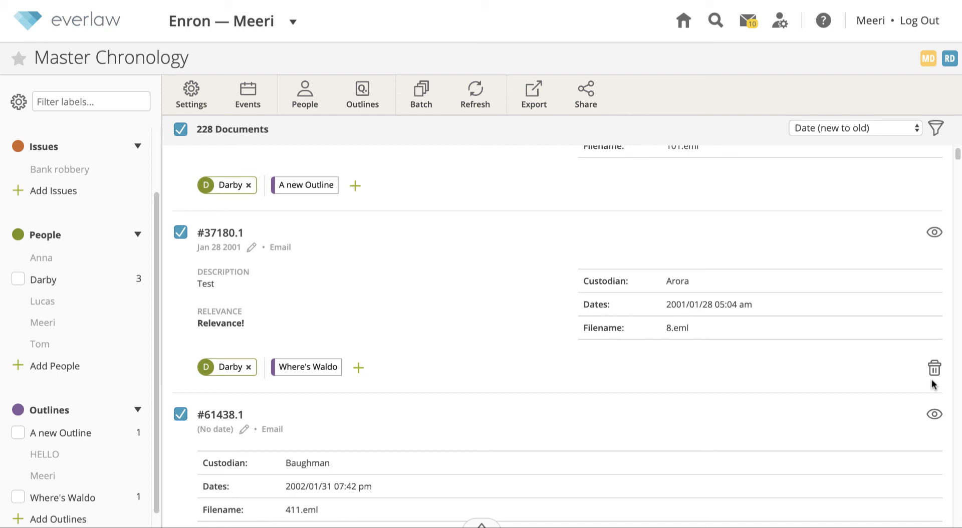
click(486, 523)
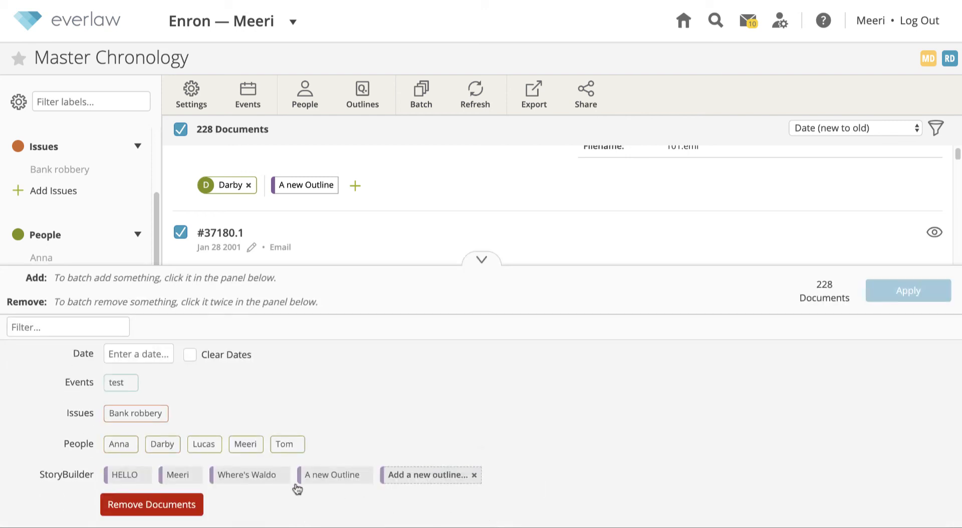
click(141, 506)
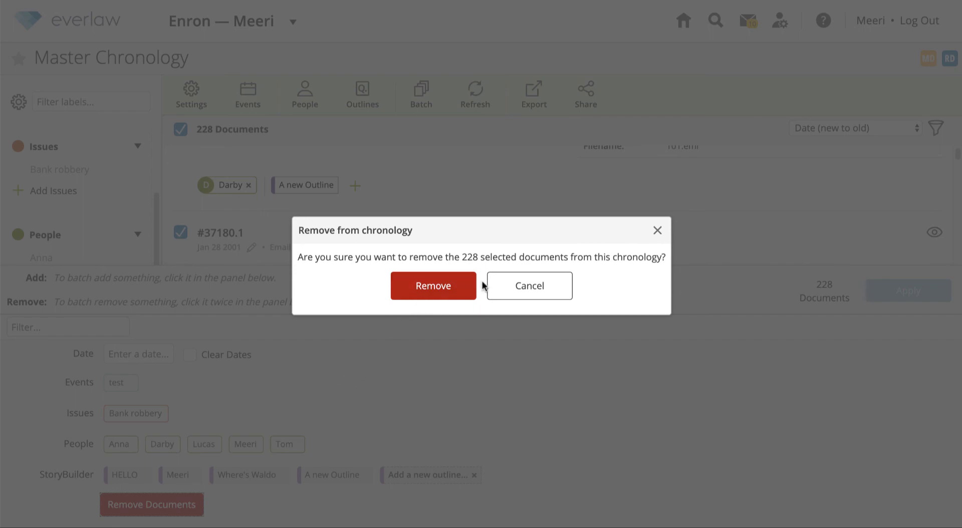
click(501, 286)
click(481, 266)
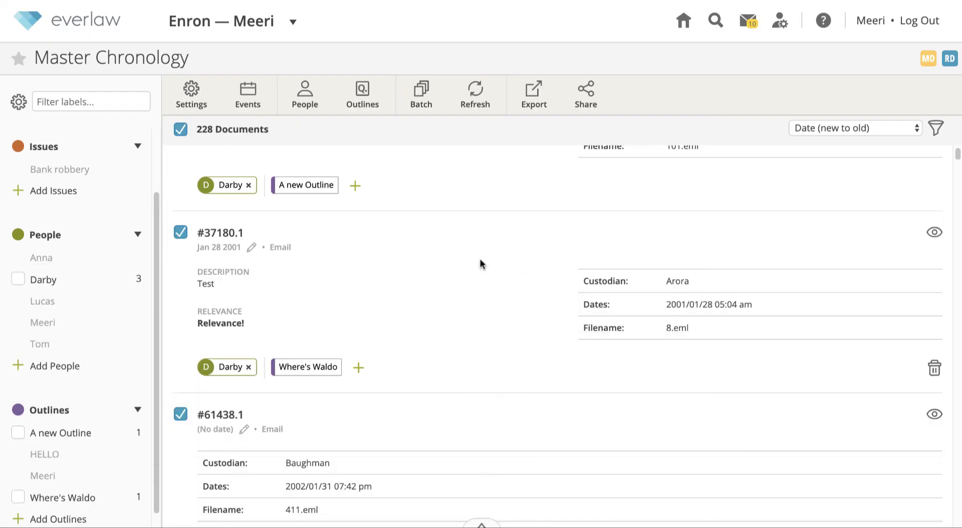